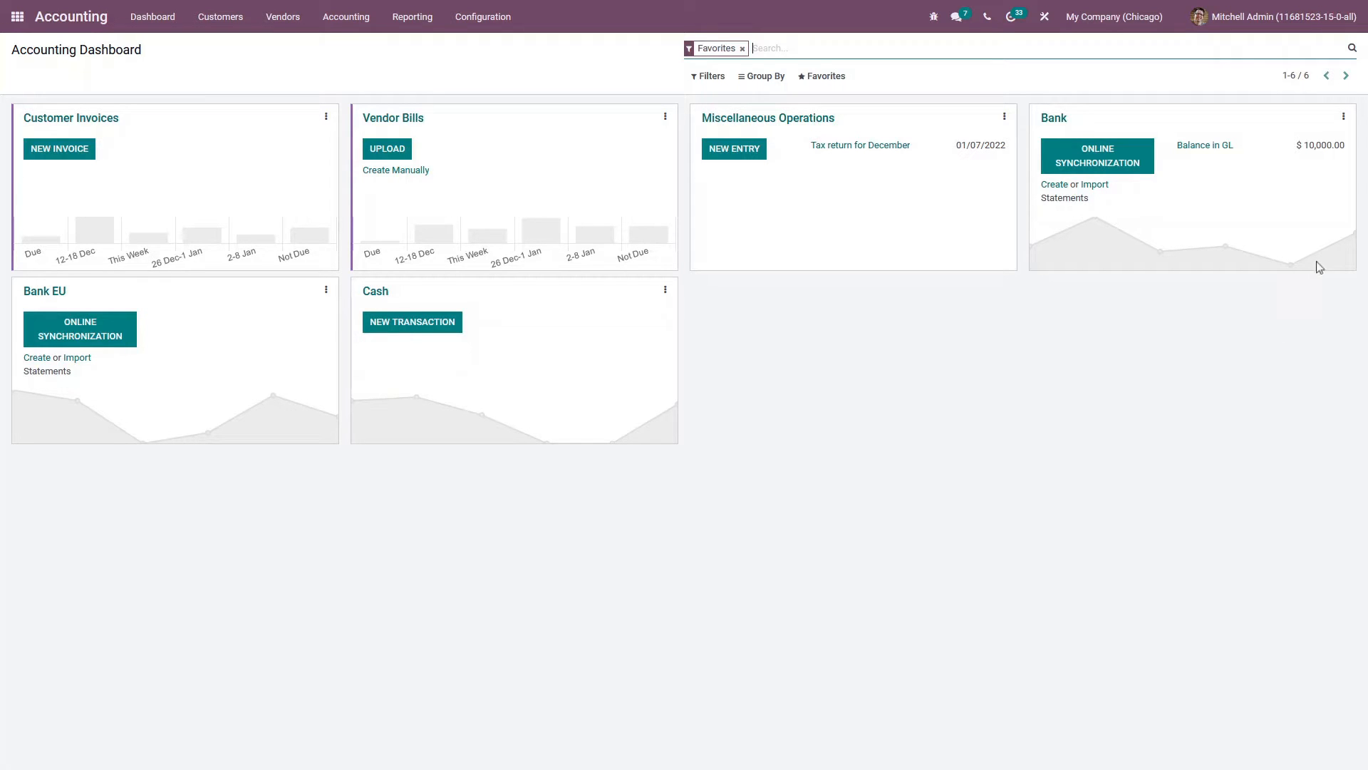
Start a new internal transfer from the Bank journal for $1,000.00 with the memo trf usd to eur
{"action": "left_click", "coordinate": [1343, 117]}
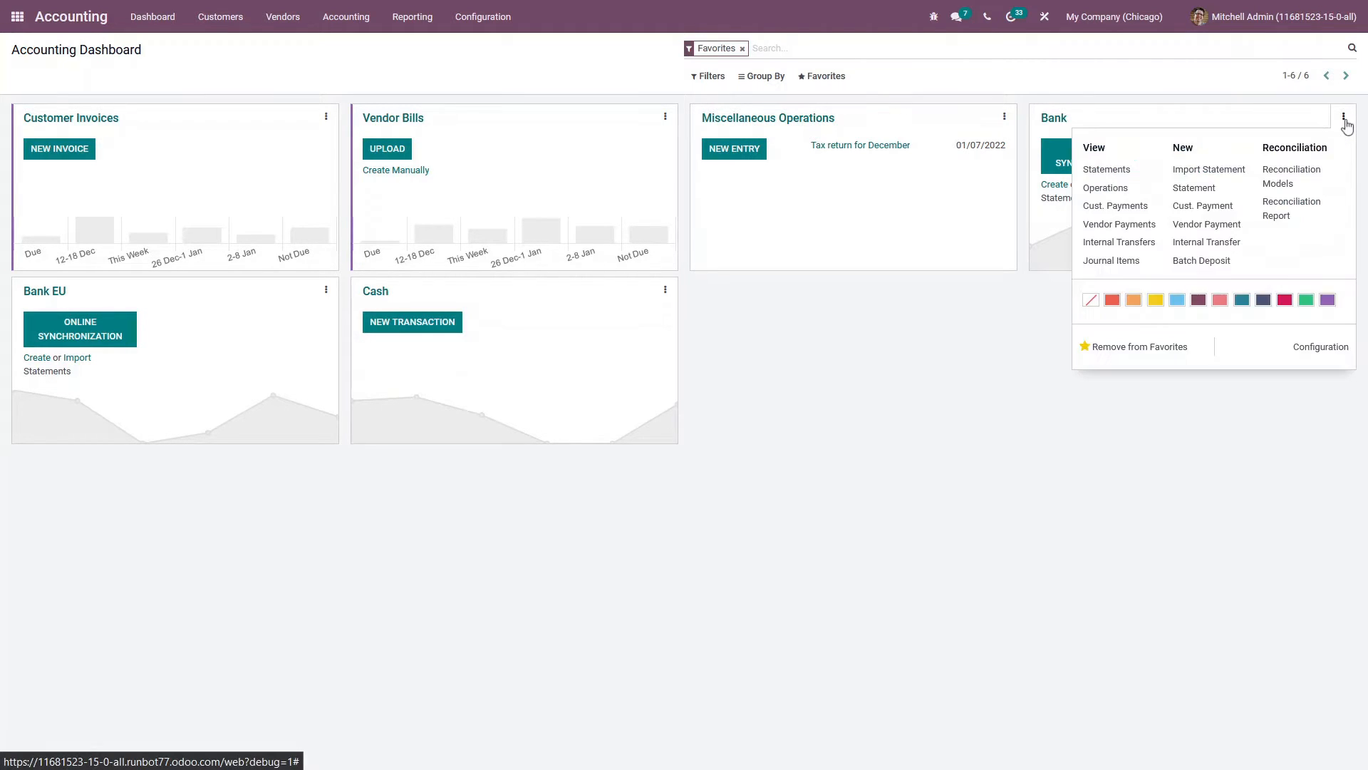
{"action": "left_click", "coordinate": [1197, 244]}
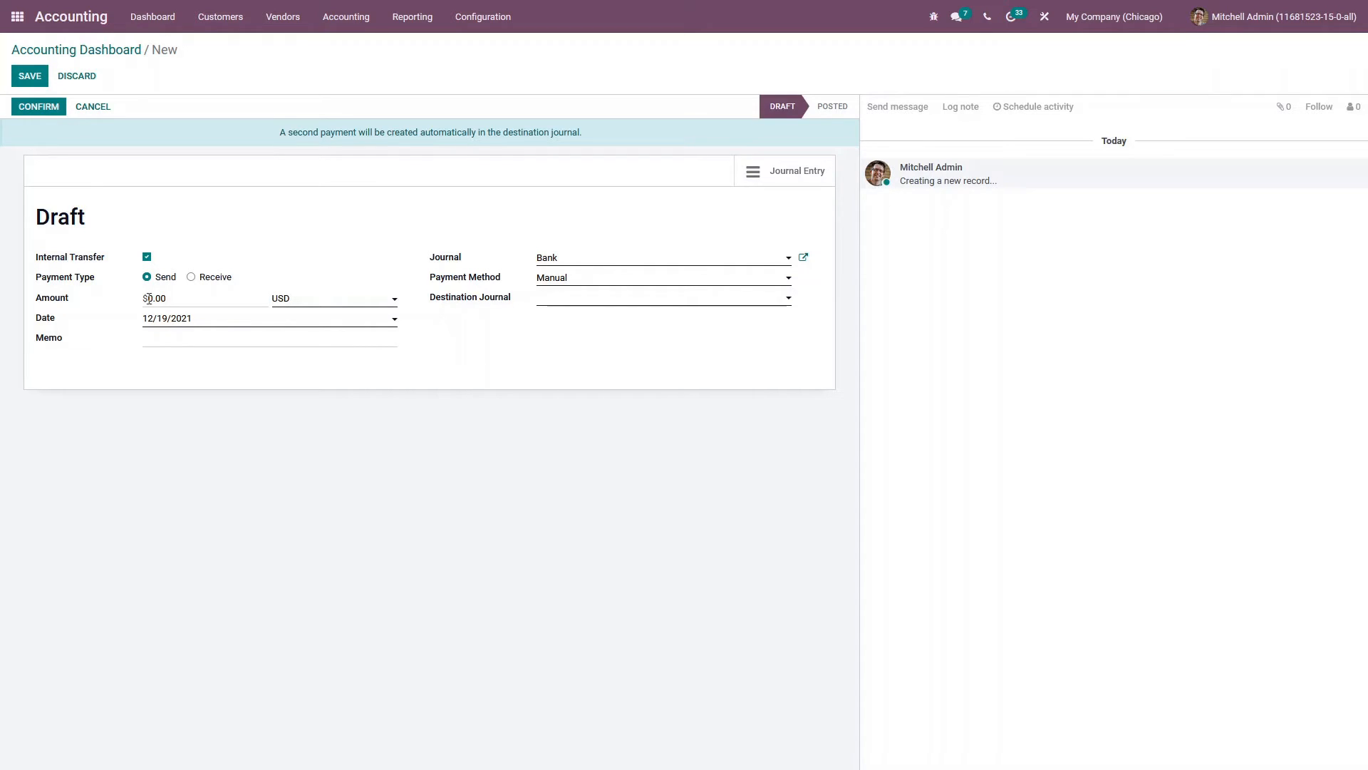
{"action": "left_click", "coordinate": [171, 298]}
{"action": "left_click", "coordinate": [179, 340]}
{"action": "type", "text": "trf usd to eur"}
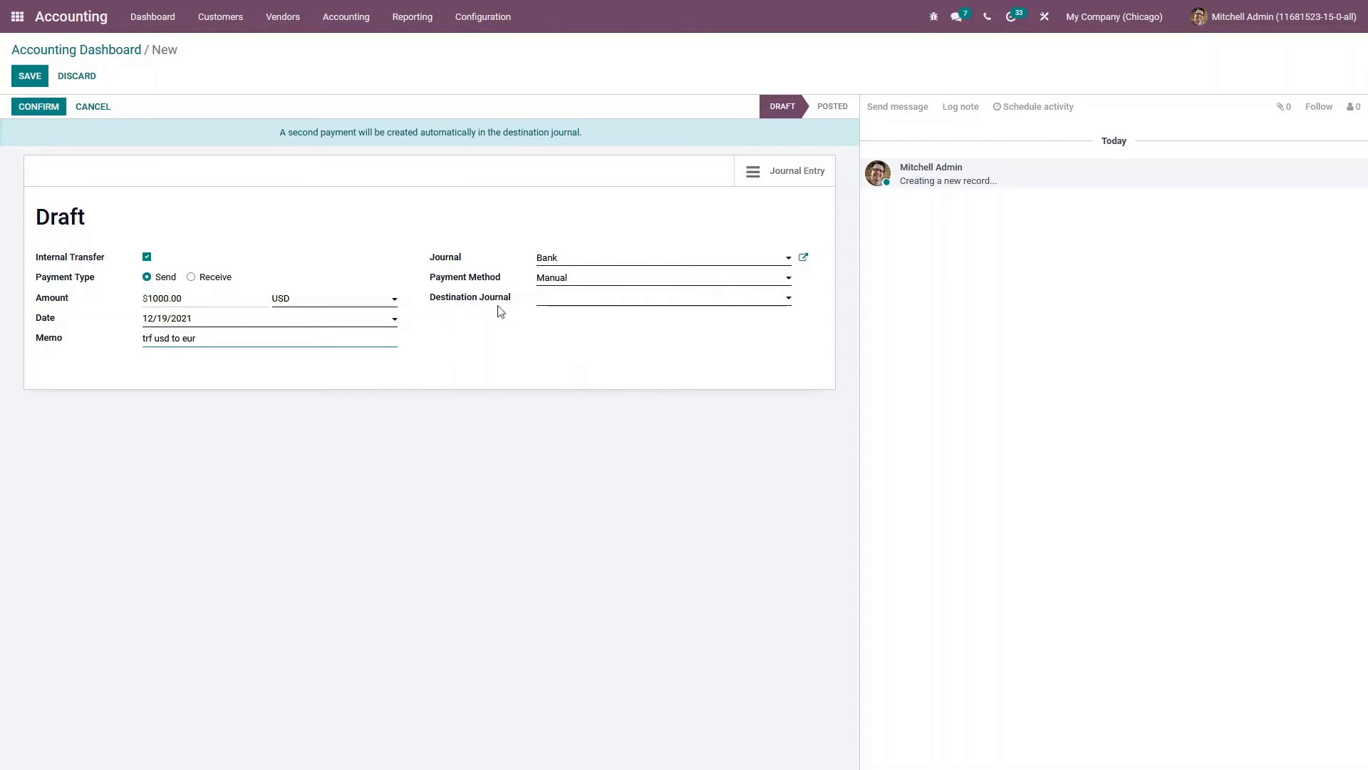
Set the destination journal to Bank EU (EUR), then save and confirm the transfer
{"action": "left_click", "coordinate": [555, 302]}
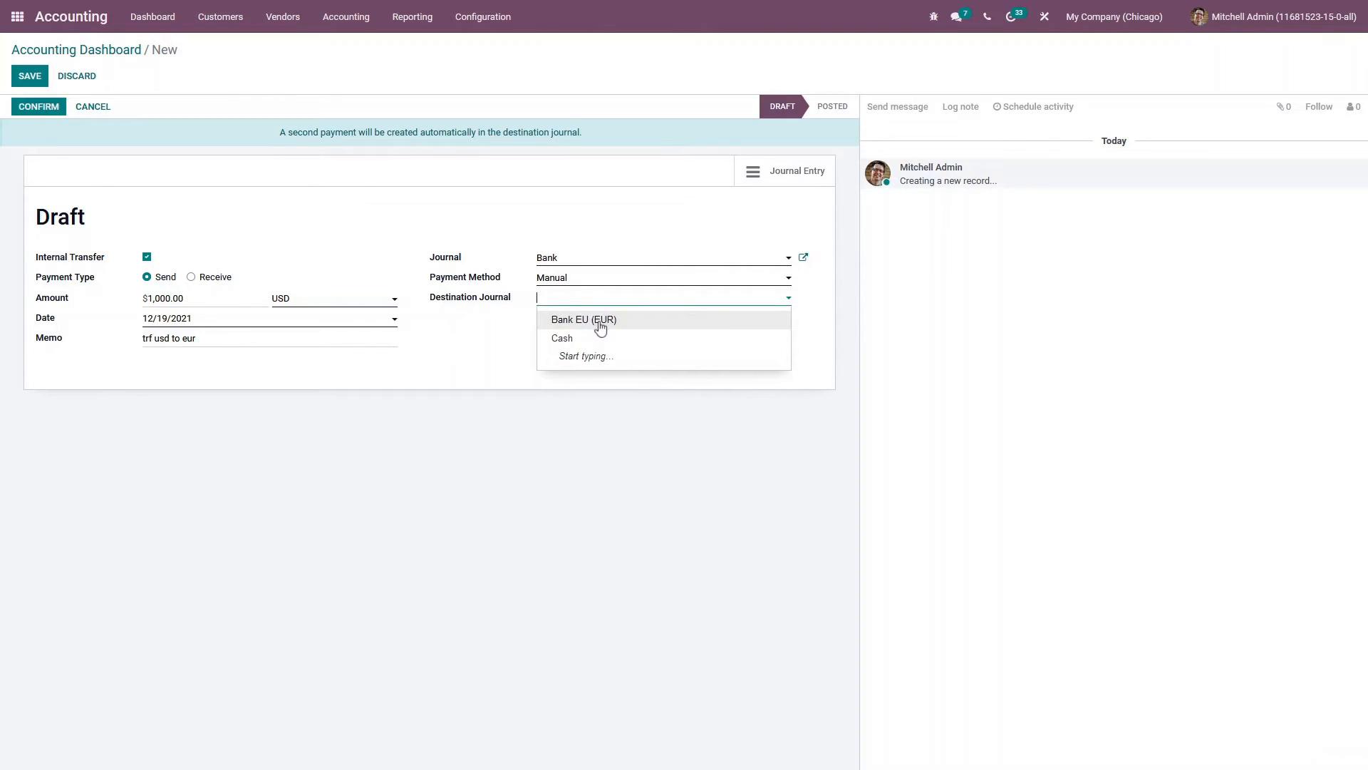
{"action": "left_click", "coordinate": [599, 320]}
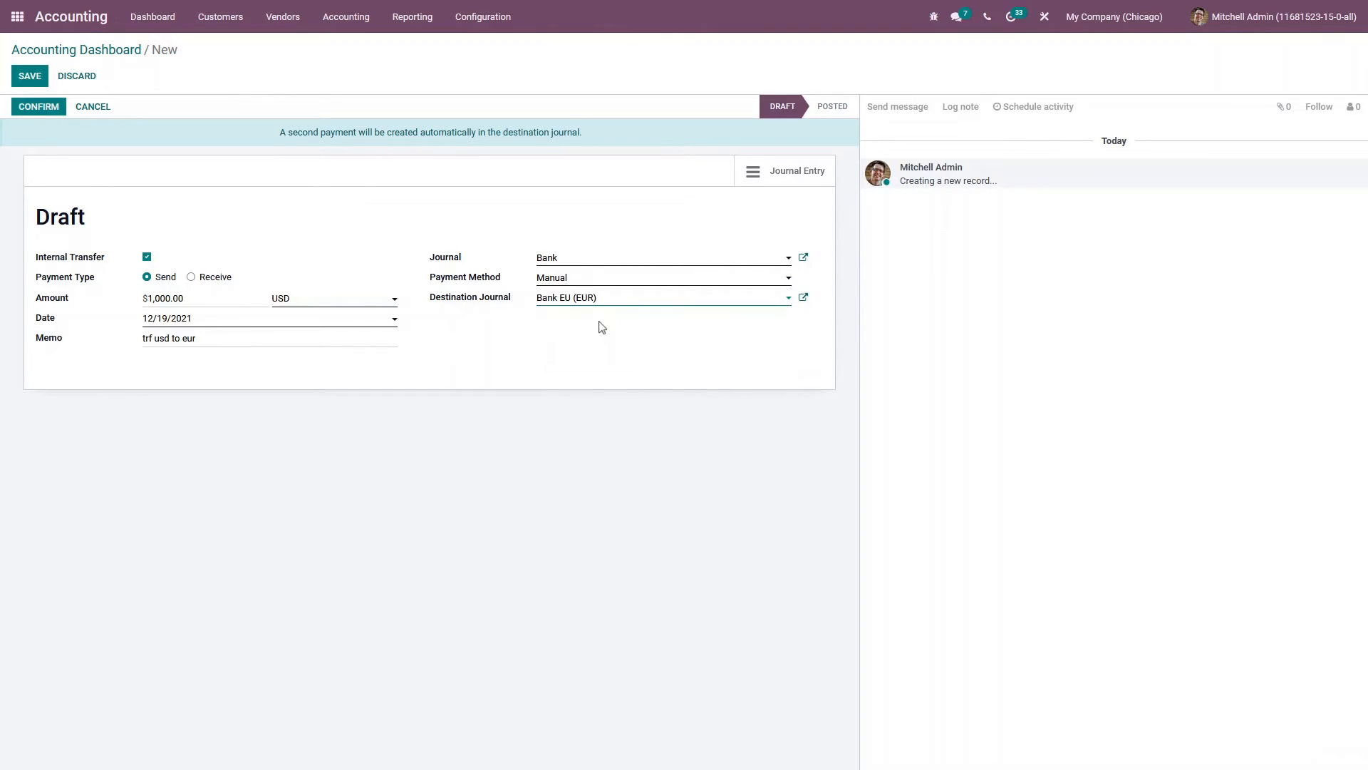
{"action": "left_click", "coordinate": [43, 83]}
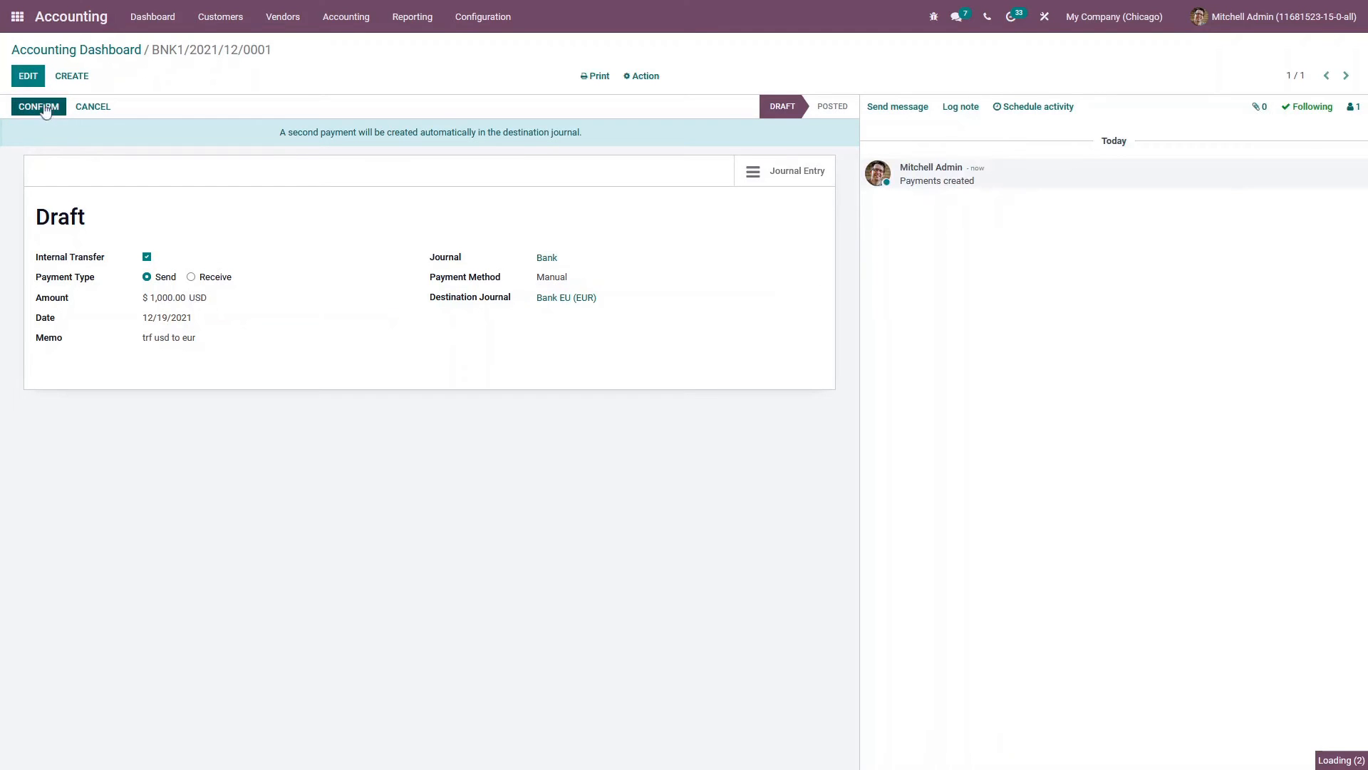
{"action": "left_click", "coordinate": [43, 106]}
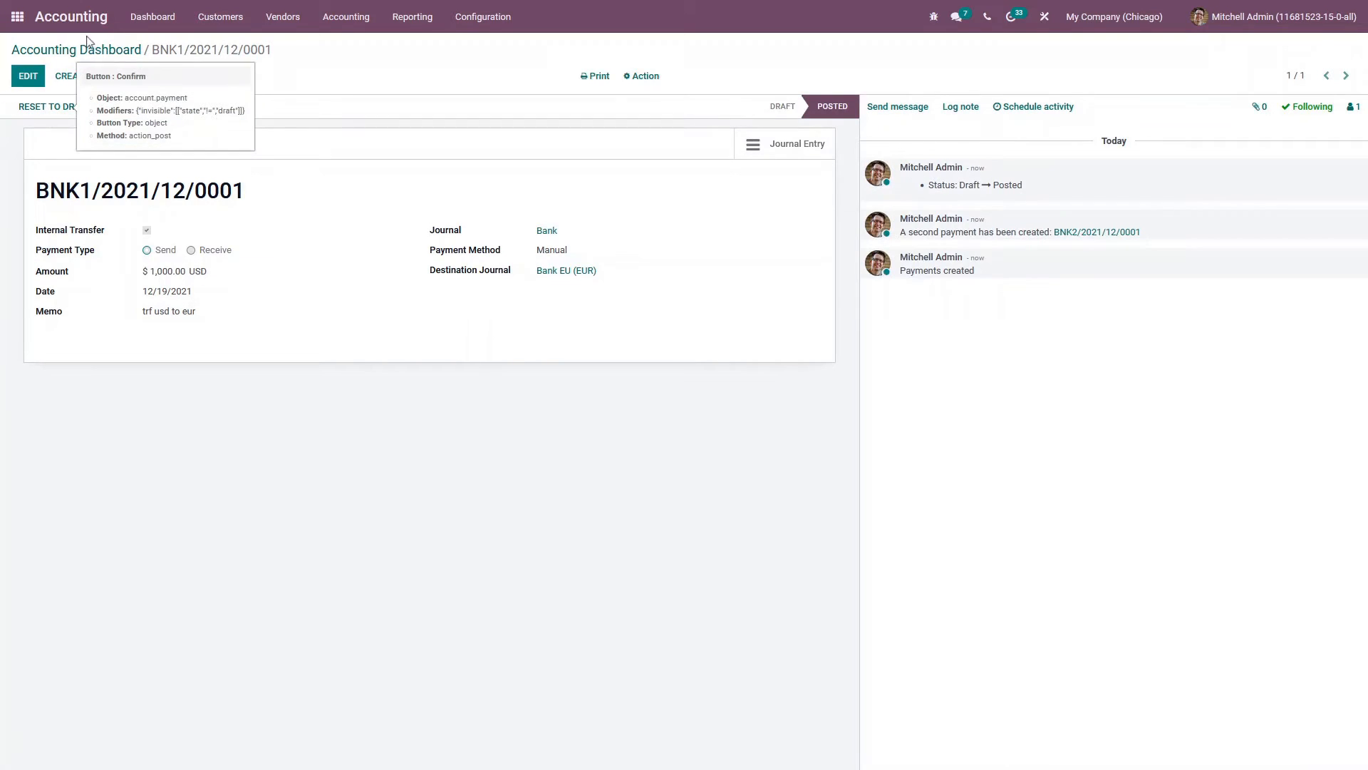
Create a new Bank journal statement with reference statement and add a transaction line
{"action": "left_click", "coordinate": [107, 49]}
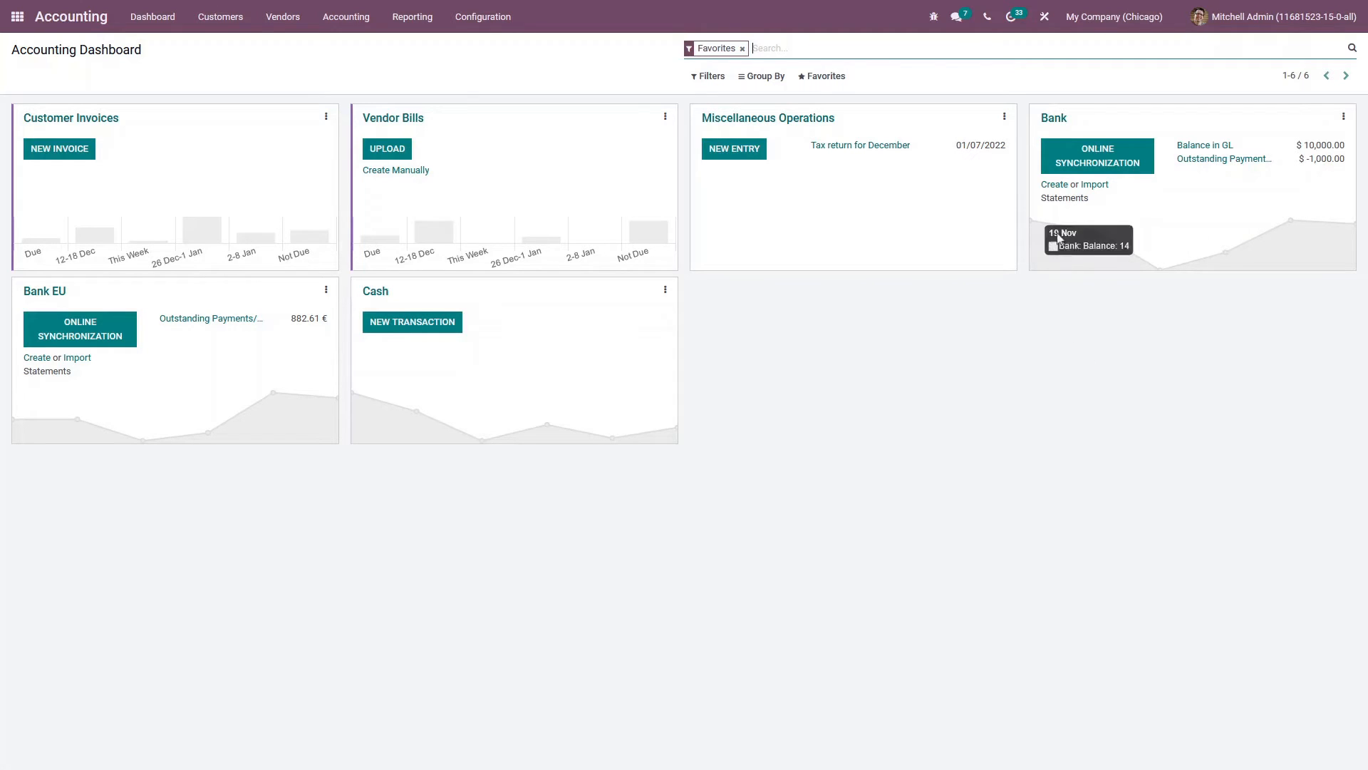
{"action": "left_click", "coordinate": [1055, 187]}
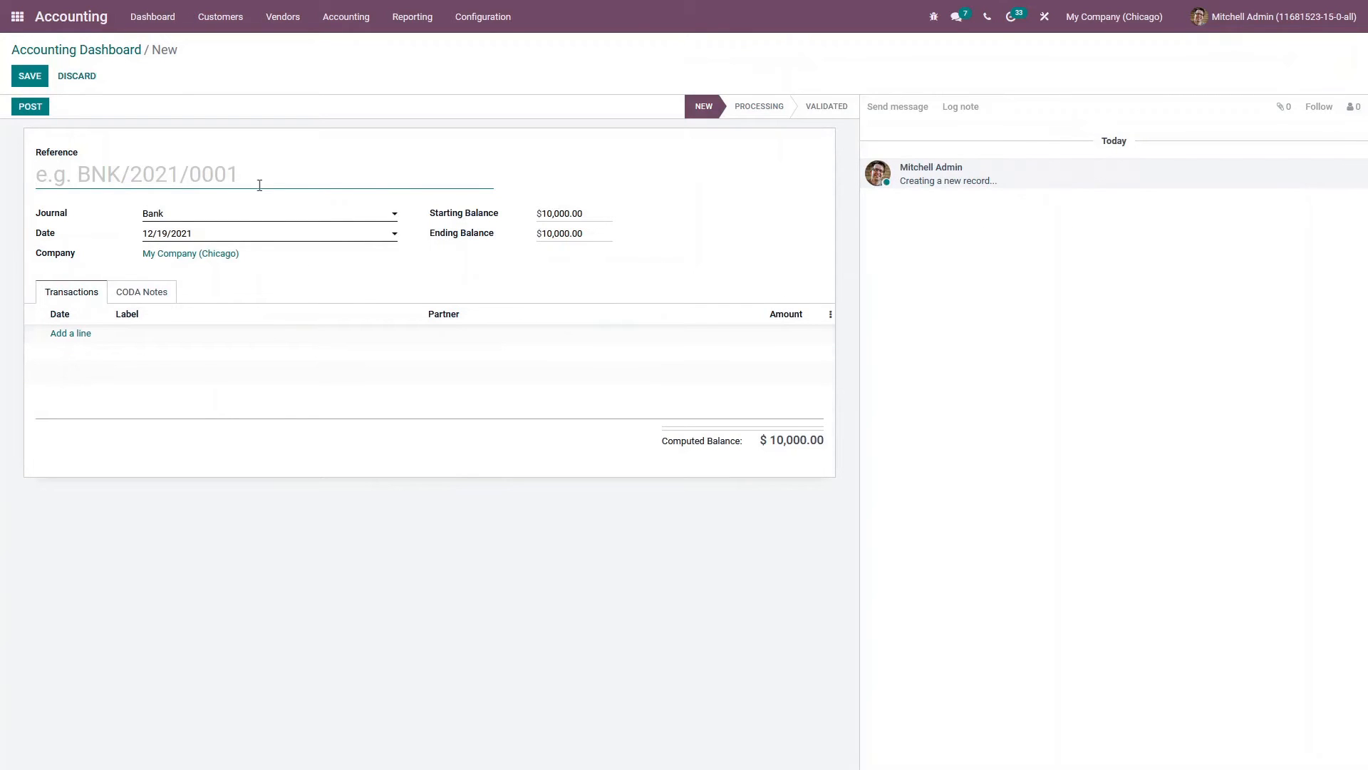
{"action": "type", "text": "sta"}
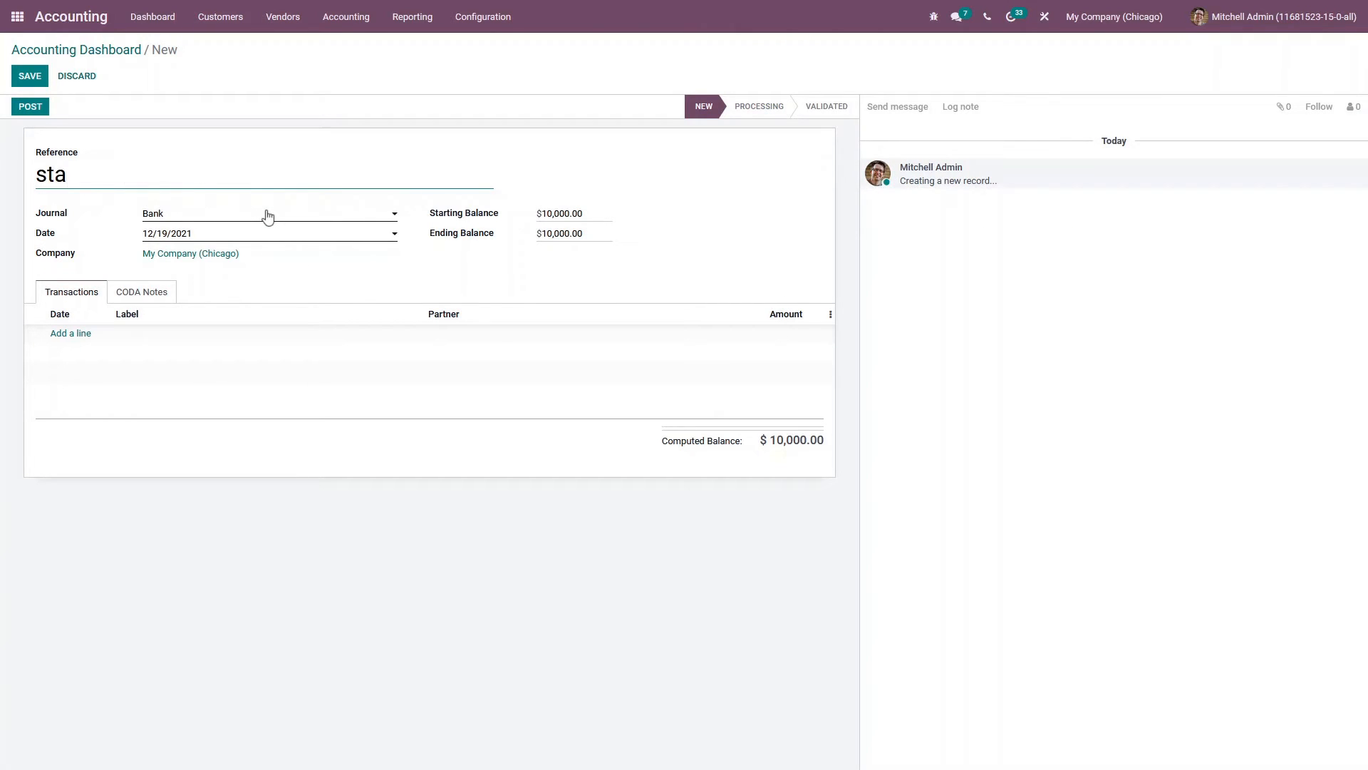
{"action": "type", "text": "tement"}
{"action": "left_click", "coordinate": [80, 335]}
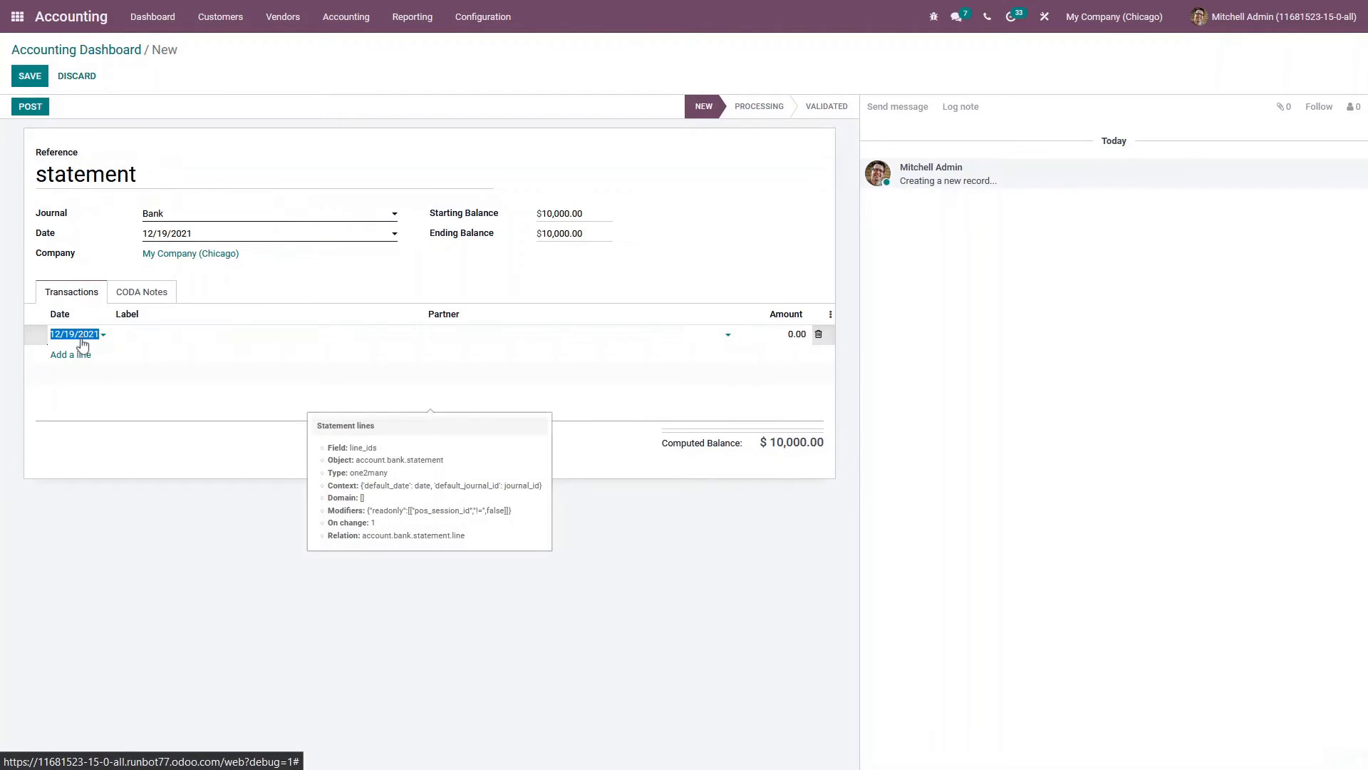
Fill the statement line with label trf usd to eur and amount -1,000.00
{"action": "left_click", "coordinate": [156, 335]}
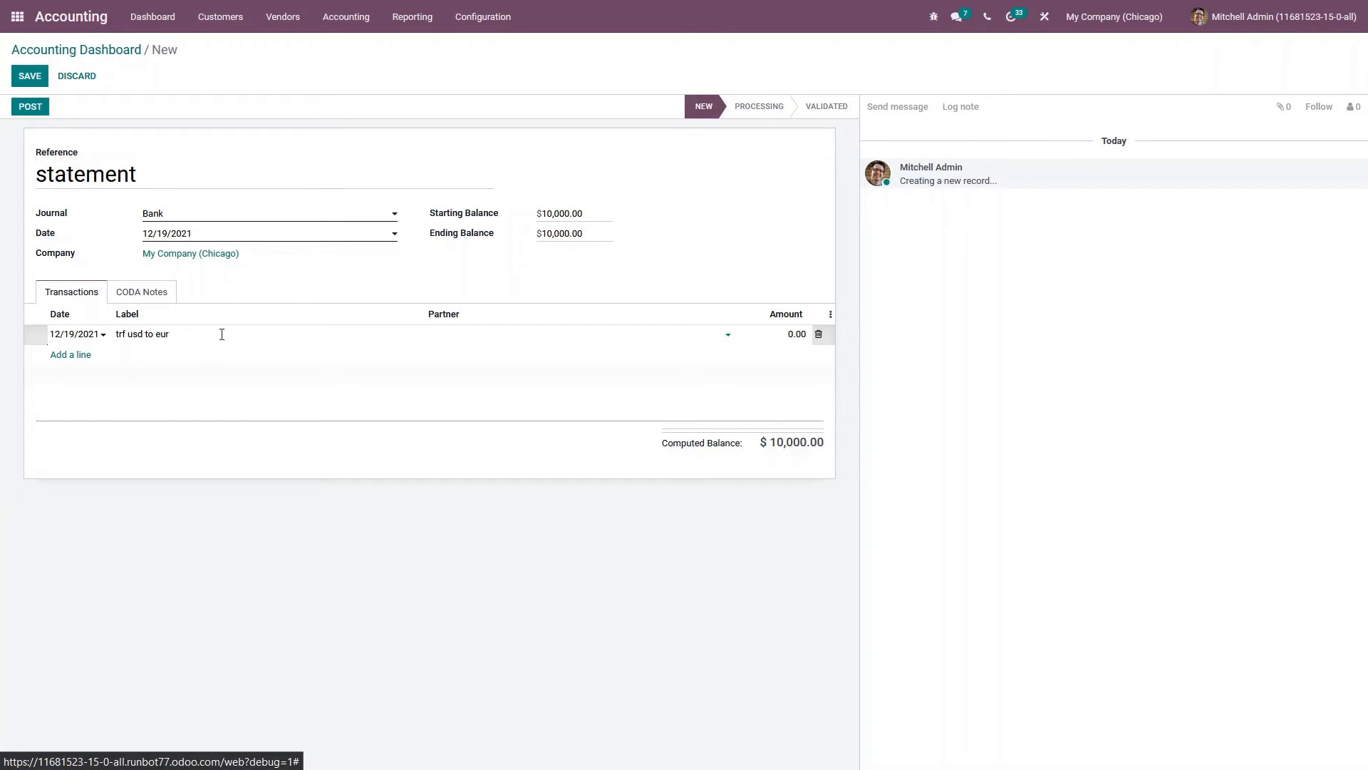
{"action": "left_click", "coordinate": [773, 336]}
{"action": "left_click", "coordinate": [774, 336]}
{"action": "left_click", "coordinate": [695, 285]}
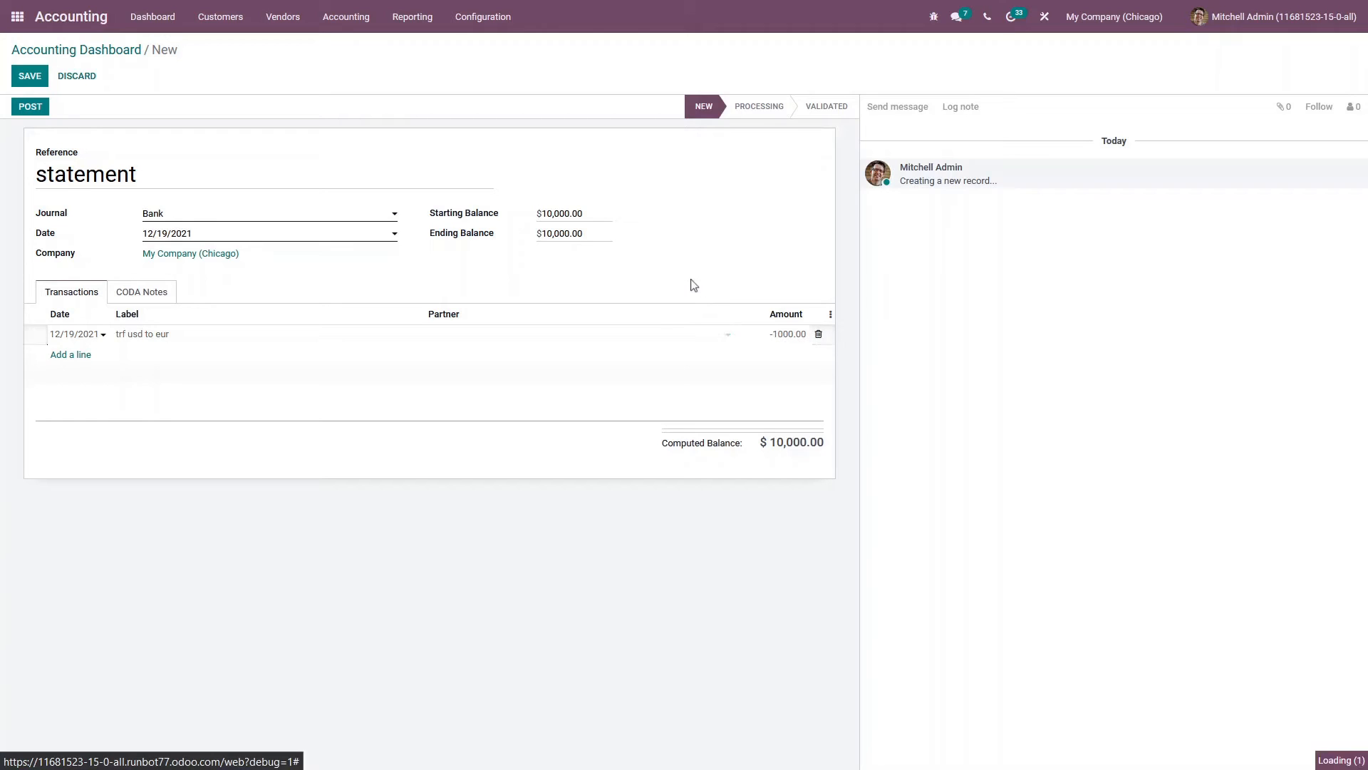
Set the statement's ending balance to $9,000.00, then save and post the statement
{"action": "left_click", "coordinate": [553, 235]}
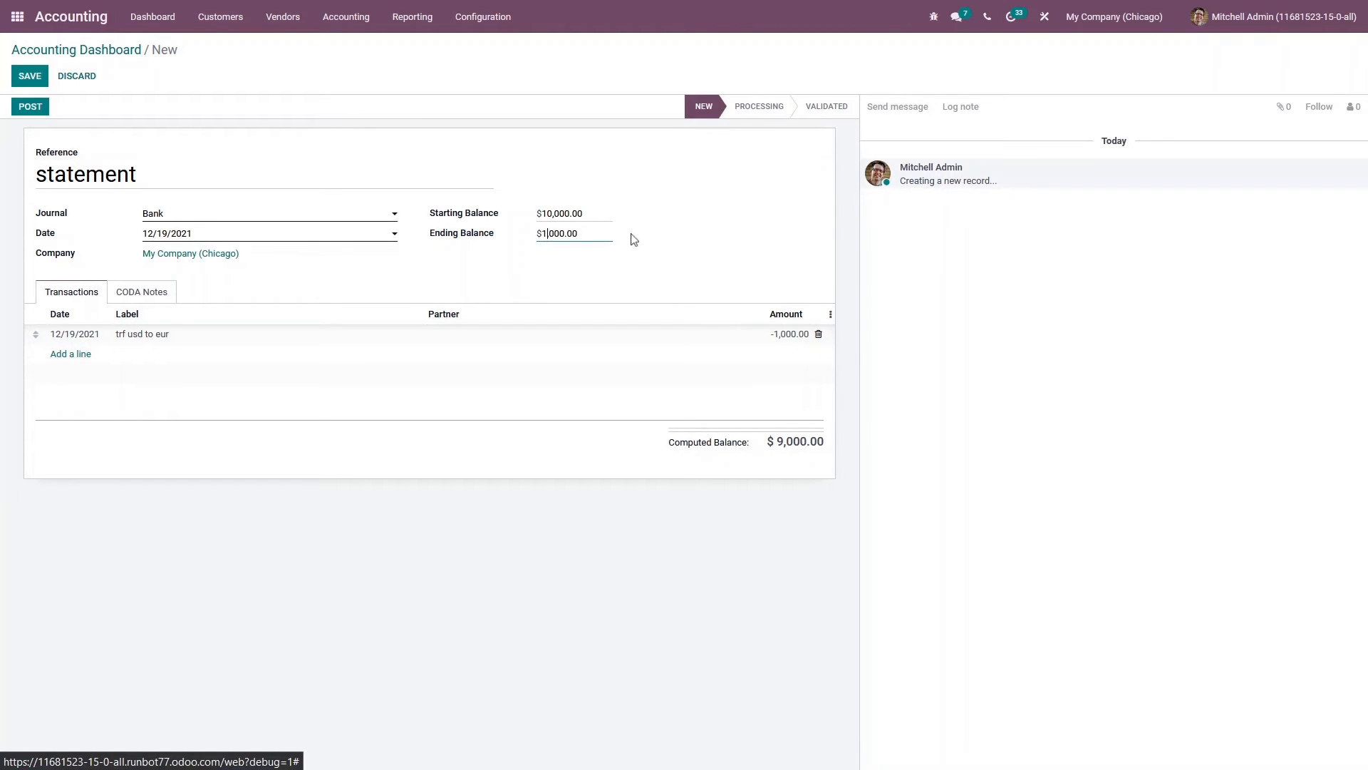
{"action": "key", "text": "BackSpace"}
{"action": "type", "text": "9"}
{"action": "left_click", "coordinate": [29, 75]}
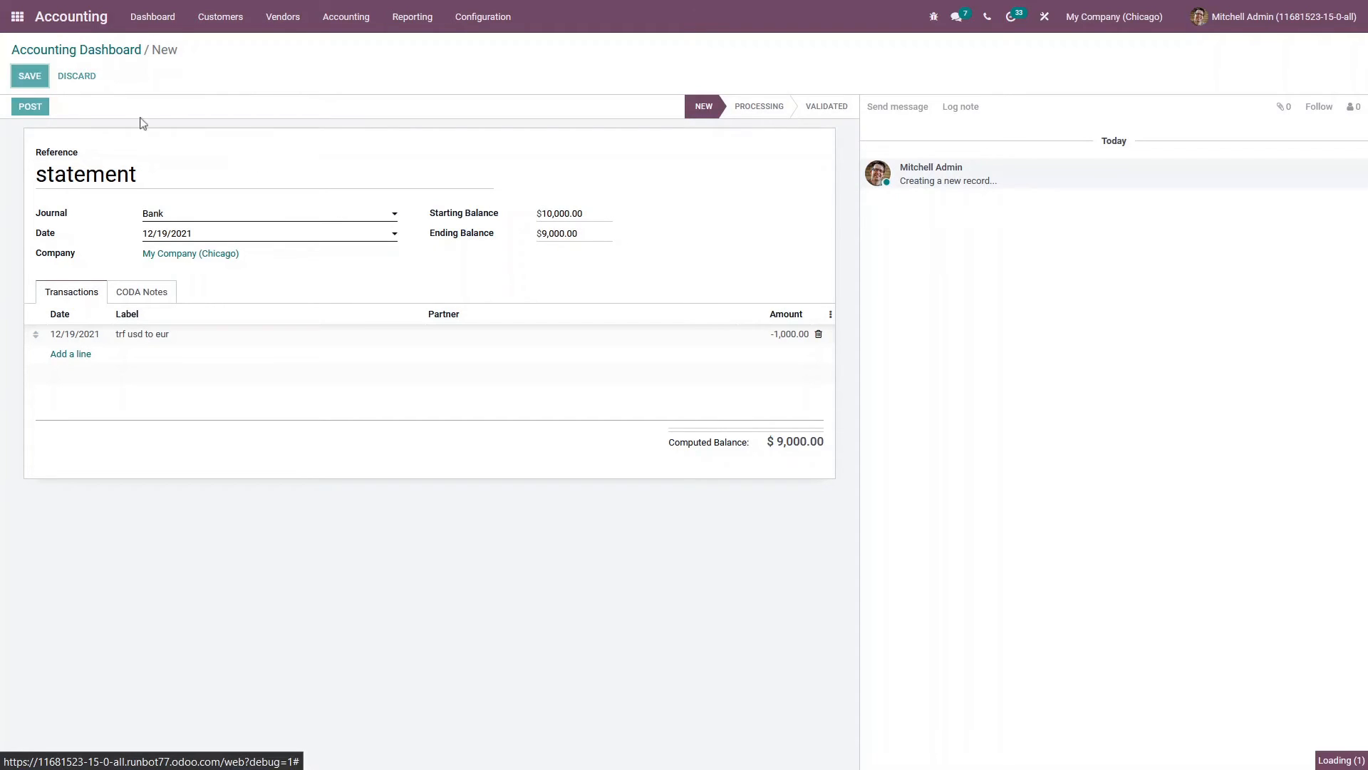
{"action": "left_click", "coordinate": [29, 107]}
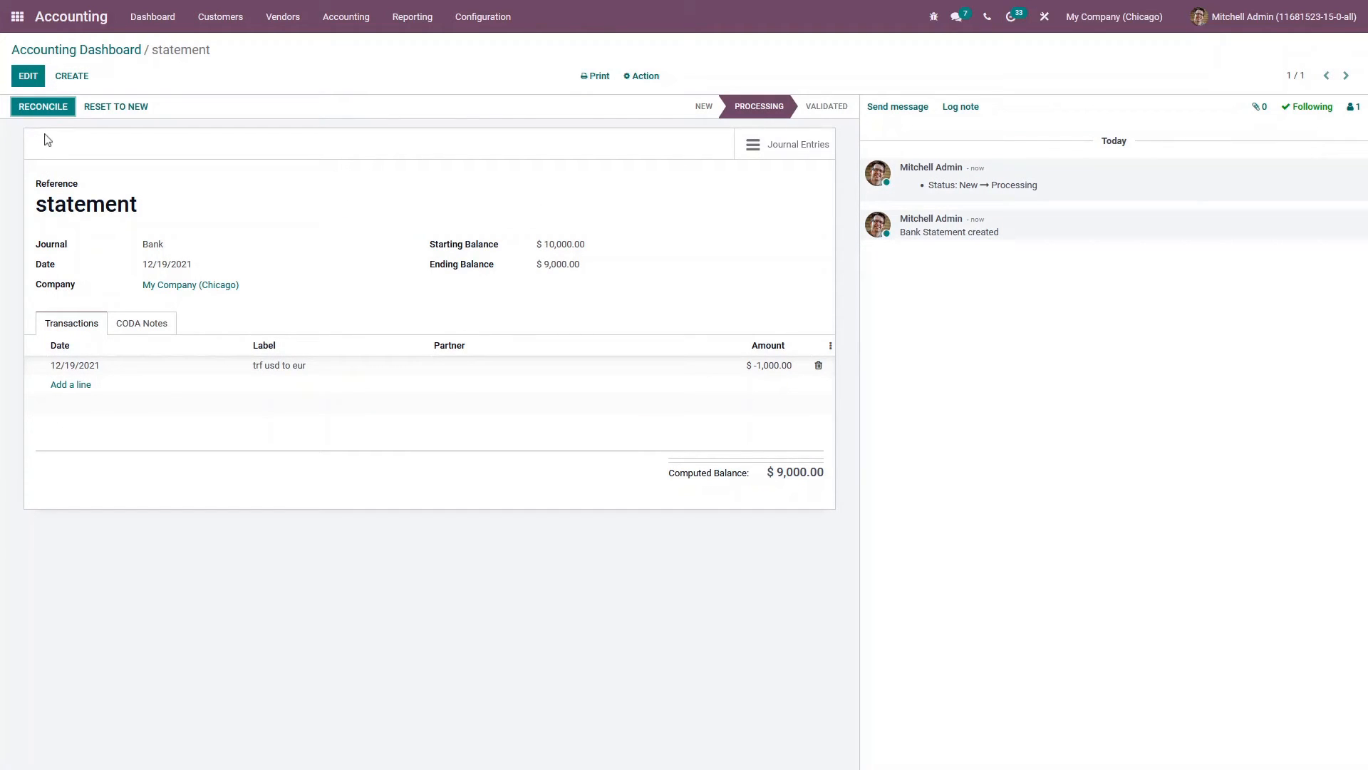
Reconcile the statement line against the BNK1/2021/12/0001 transfer entry and validate
{"action": "left_click", "coordinate": [42, 109]}
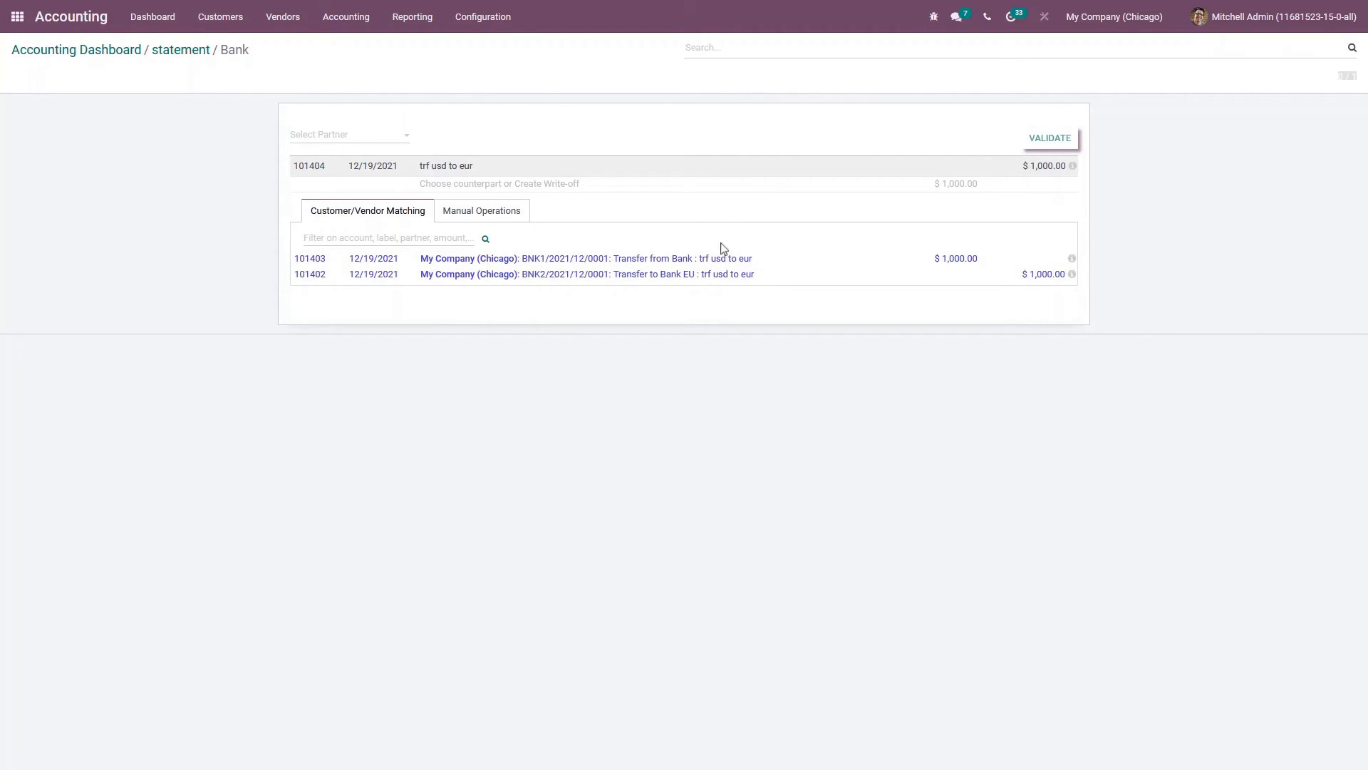
{"action": "left_click", "coordinate": [741, 260]}
{"action": "left_click", "coordinate": [1049, 138]}
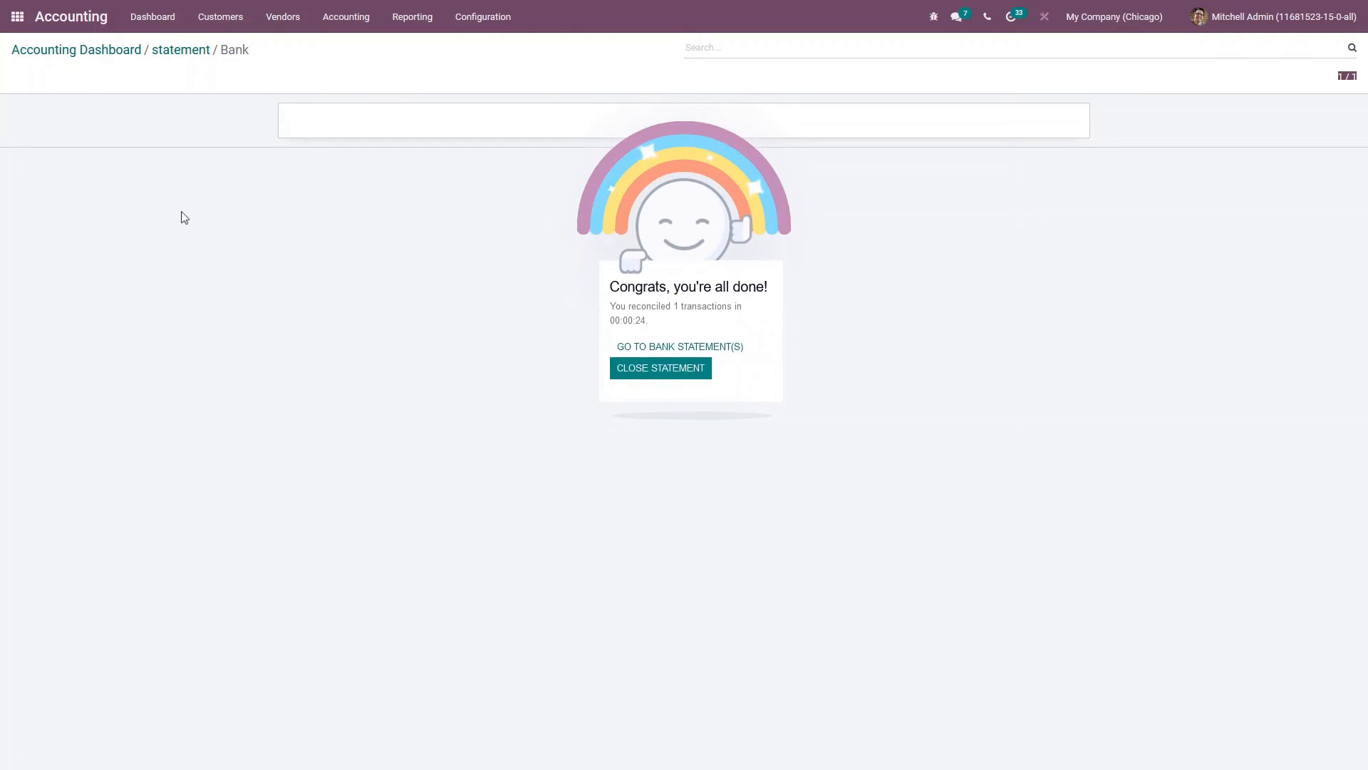
Create a Bank EU statement with reference statement and a line labelled trf usd to eur
{"action": "left_click", "coordinate": [178, 51]}
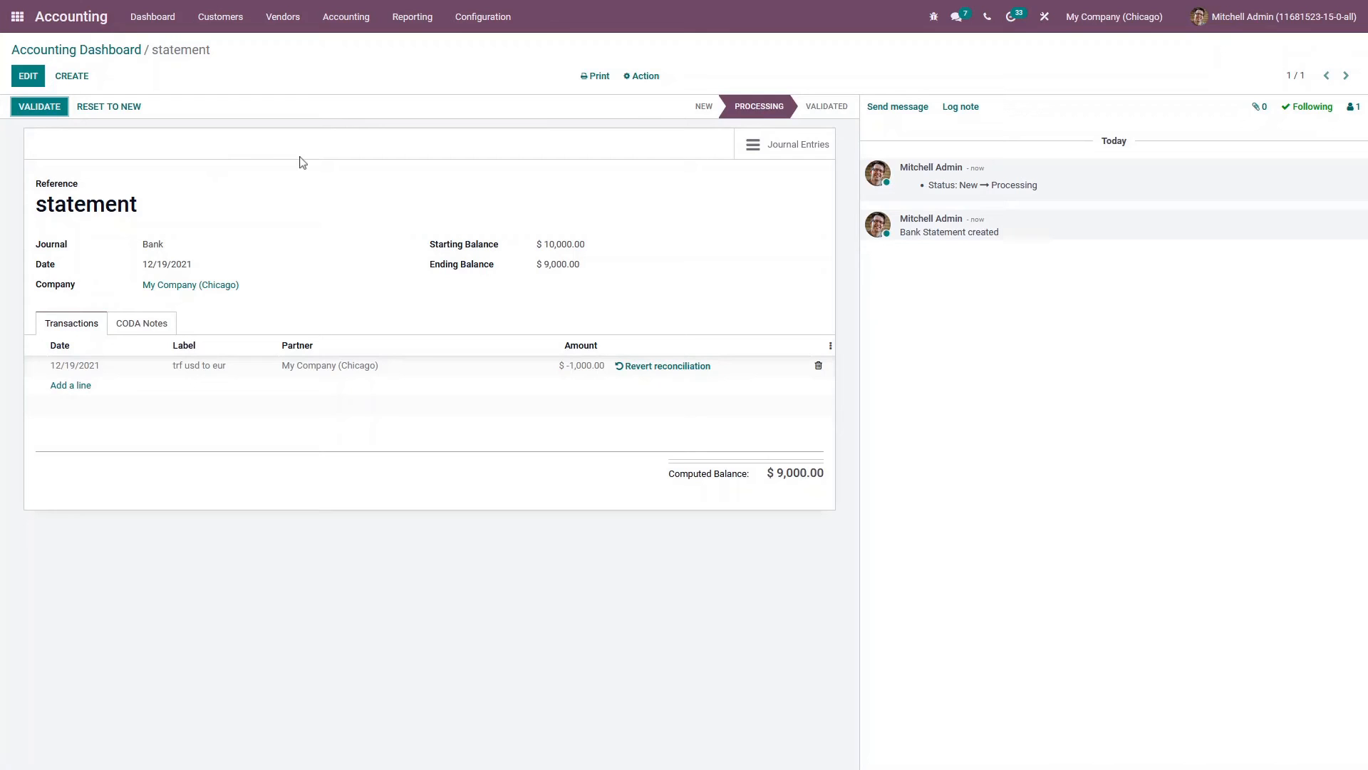
{"action": "left_click", "coordinate": [71, 16]}
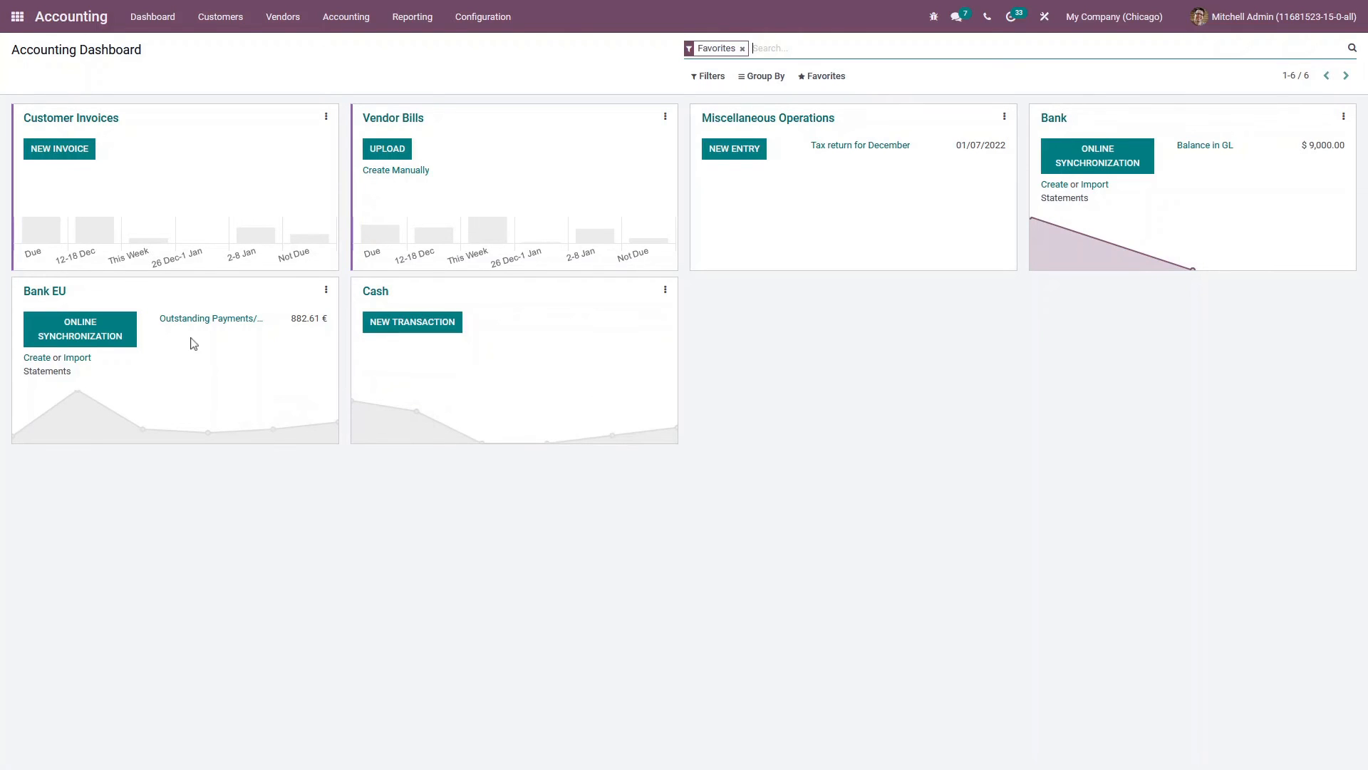
{"action": "left_click", "coordinate": [40, 363]}
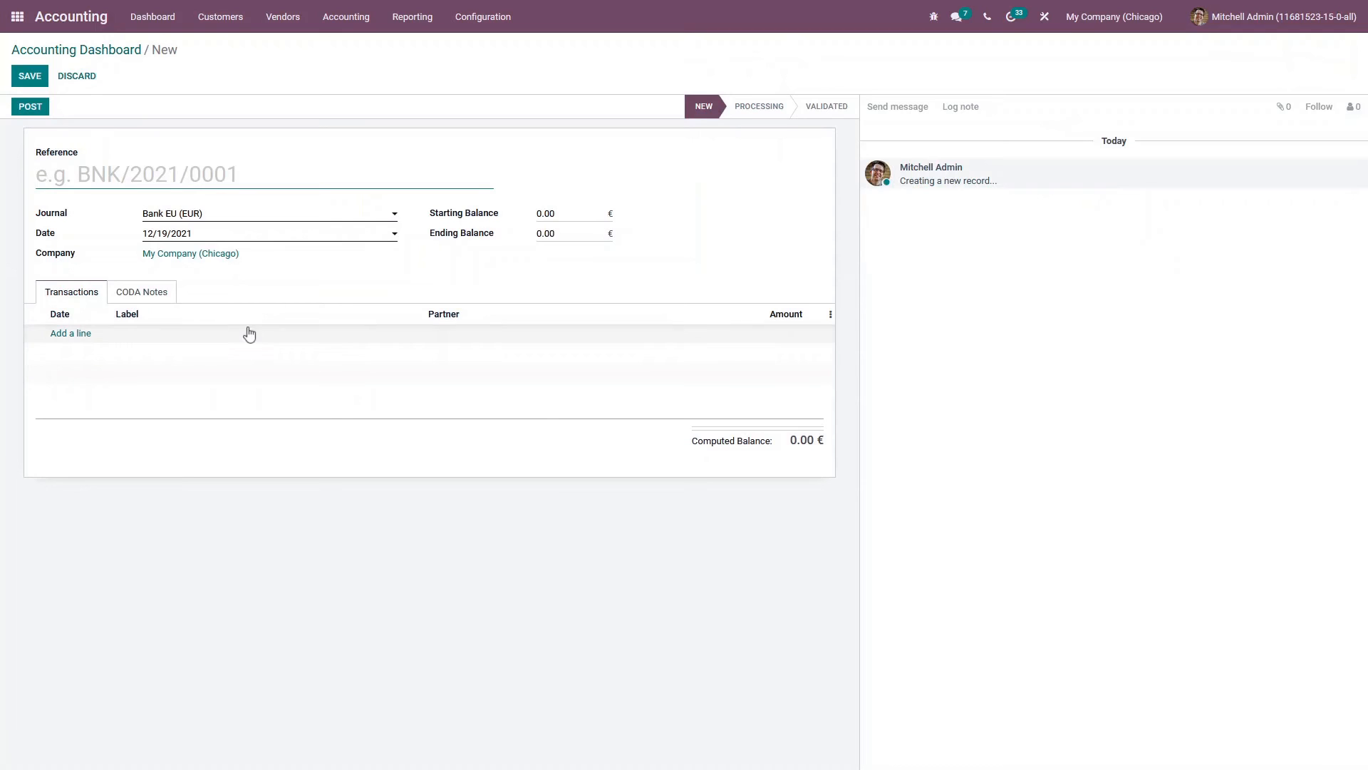
{"action": "type", "text": "Statement"}
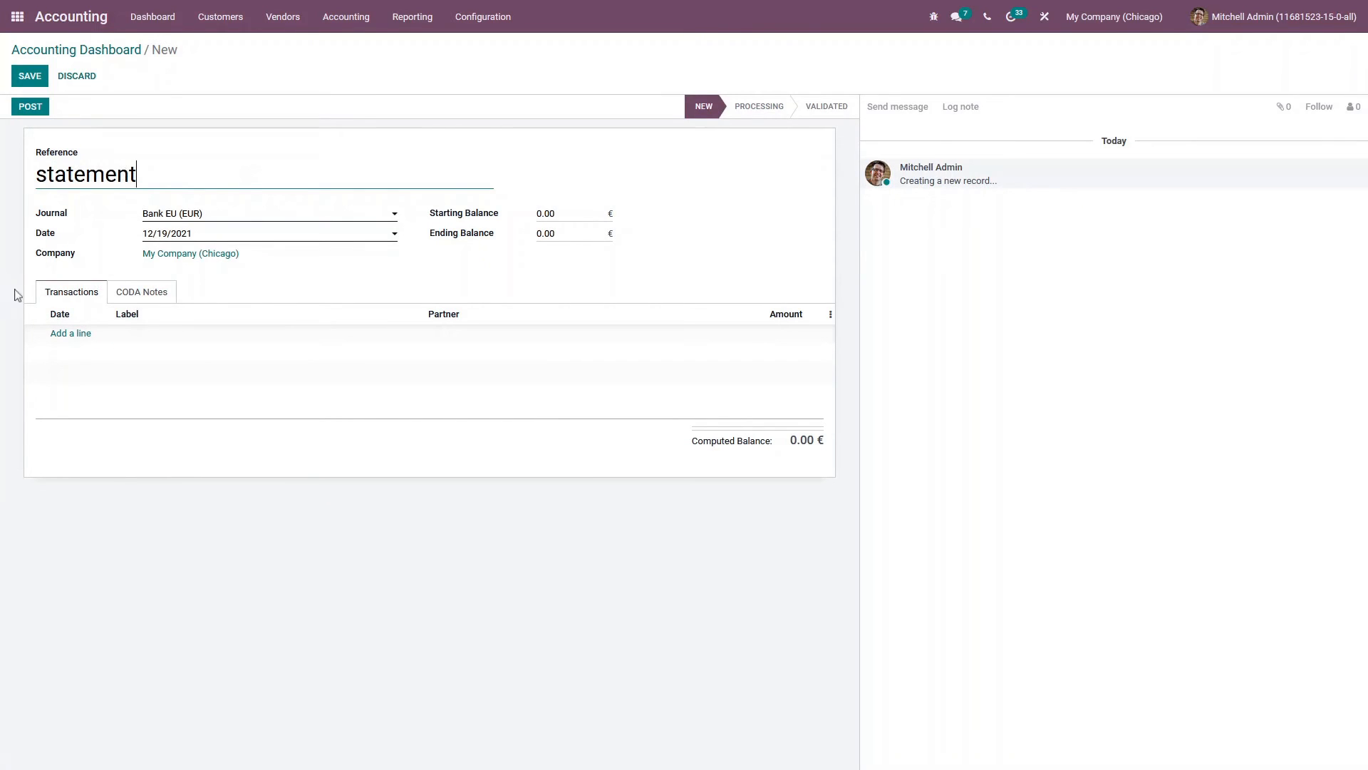
{"action": "left_click", "coordinate": [75, 334]}
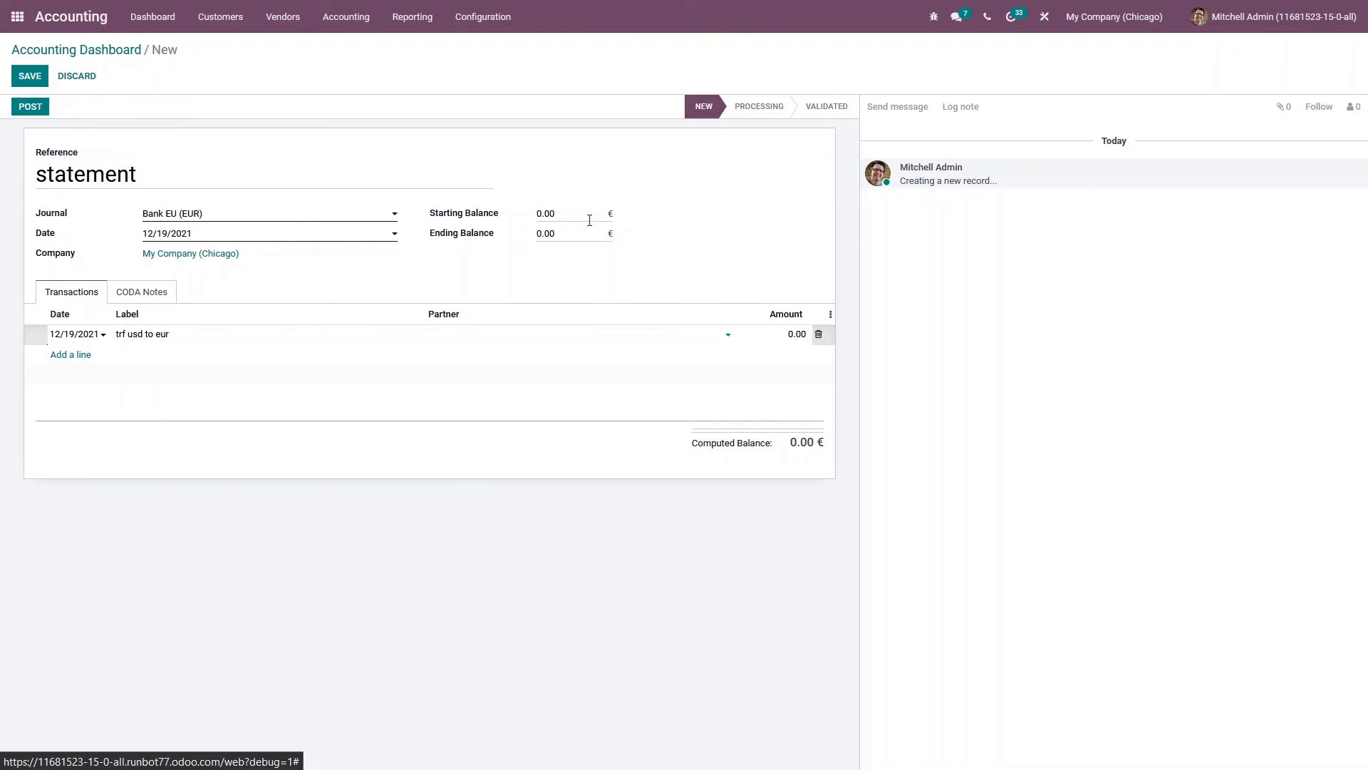
Set the line amount and the ending balance to 850.00 € and save the statement
{"action": "left_click", "coordinate": [781, 339]}
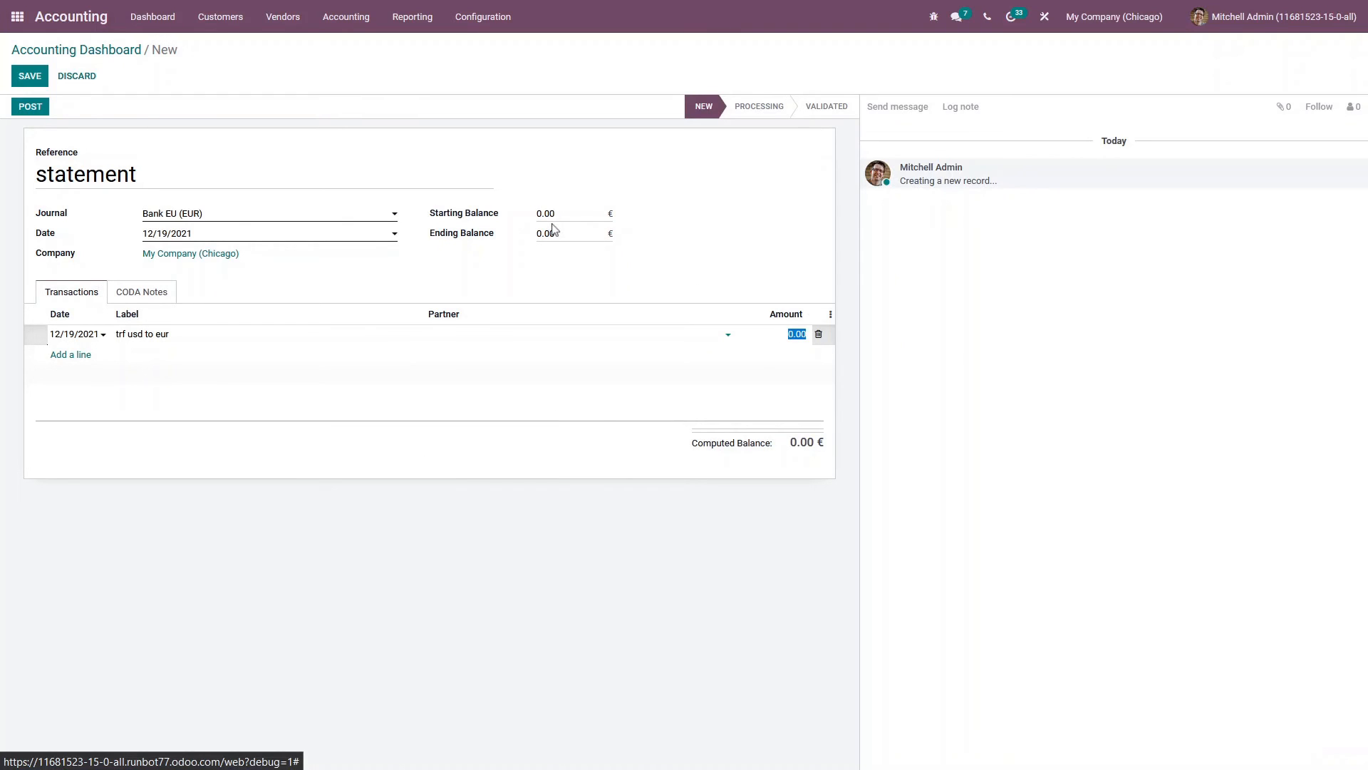
{"action": "left_click", "coordinate": [779, 339]}
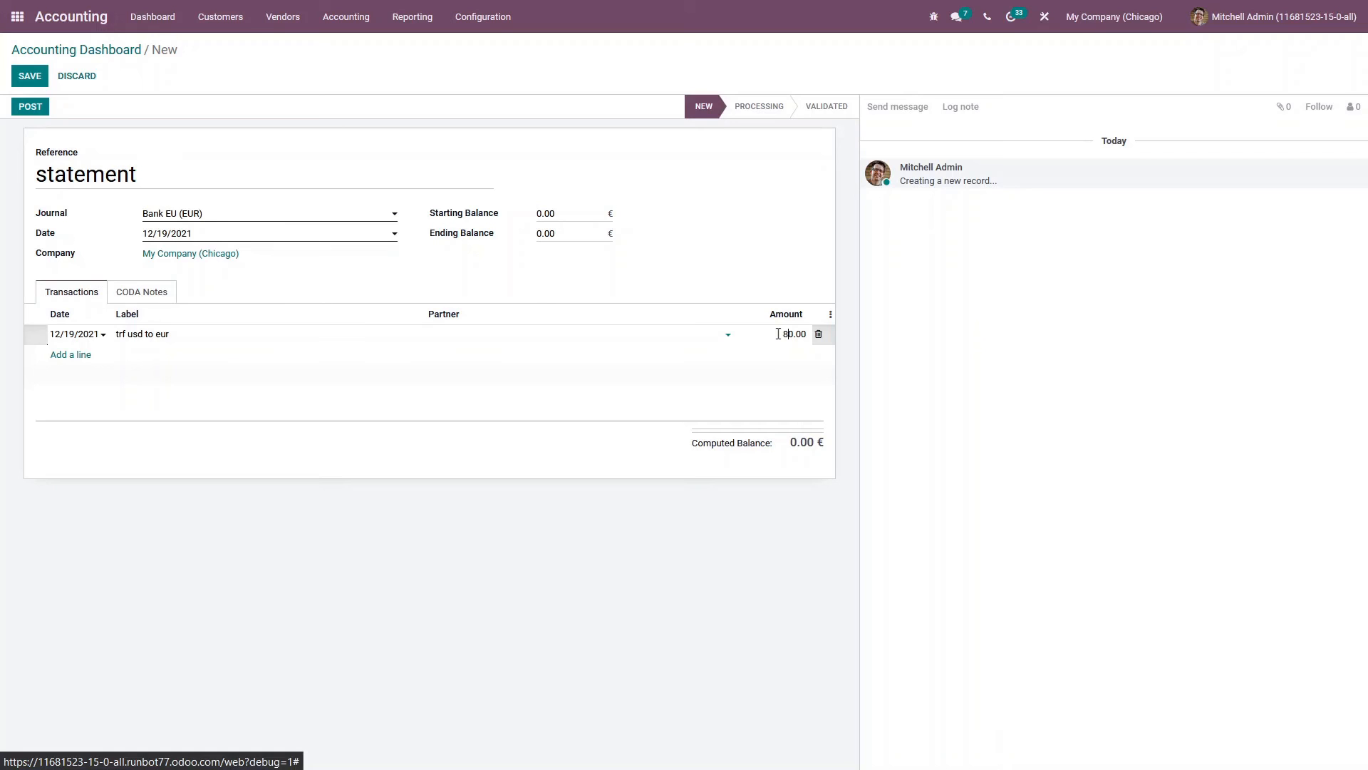
{"action": "left_click", "coordinate": [761, 257]}
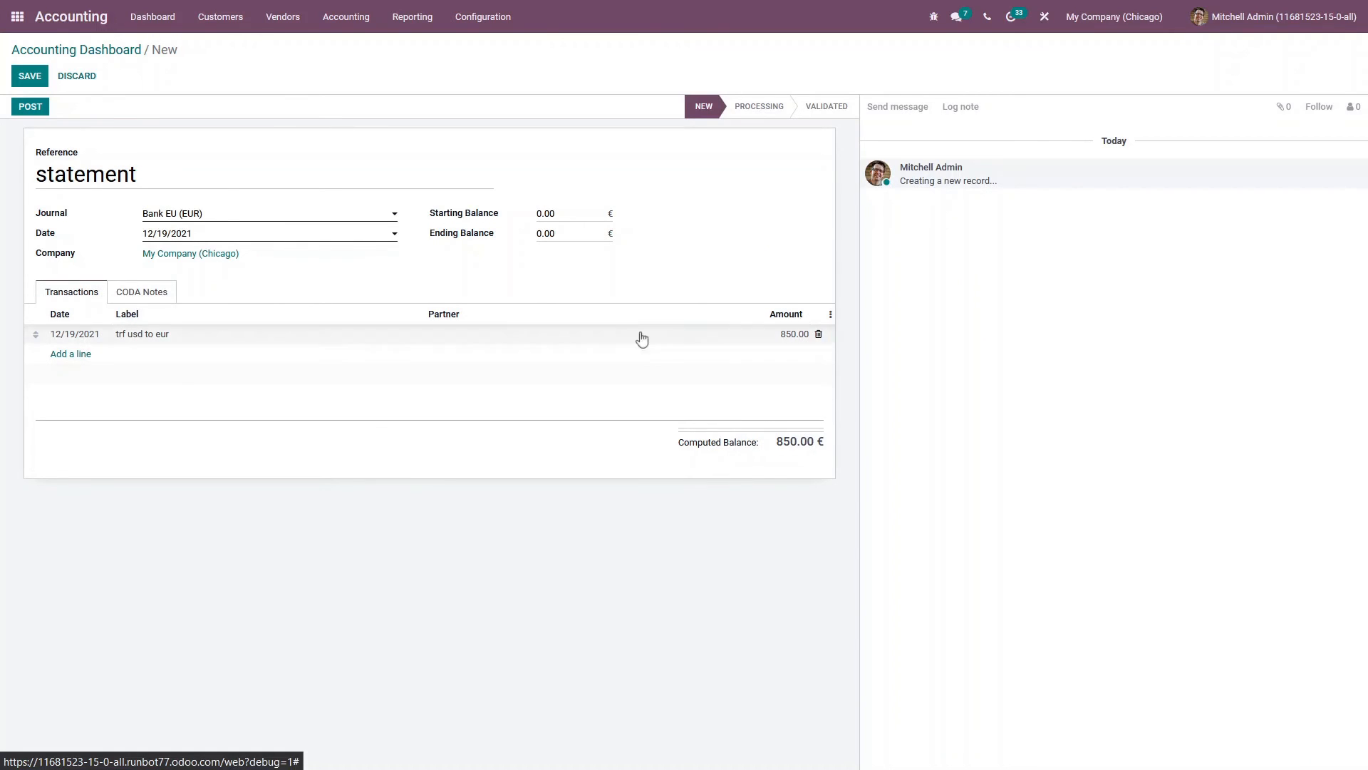
{"action": "left_click", "coordinate": [538, 235]}
{"action": "left_click", "coordinate": [704, 261]}
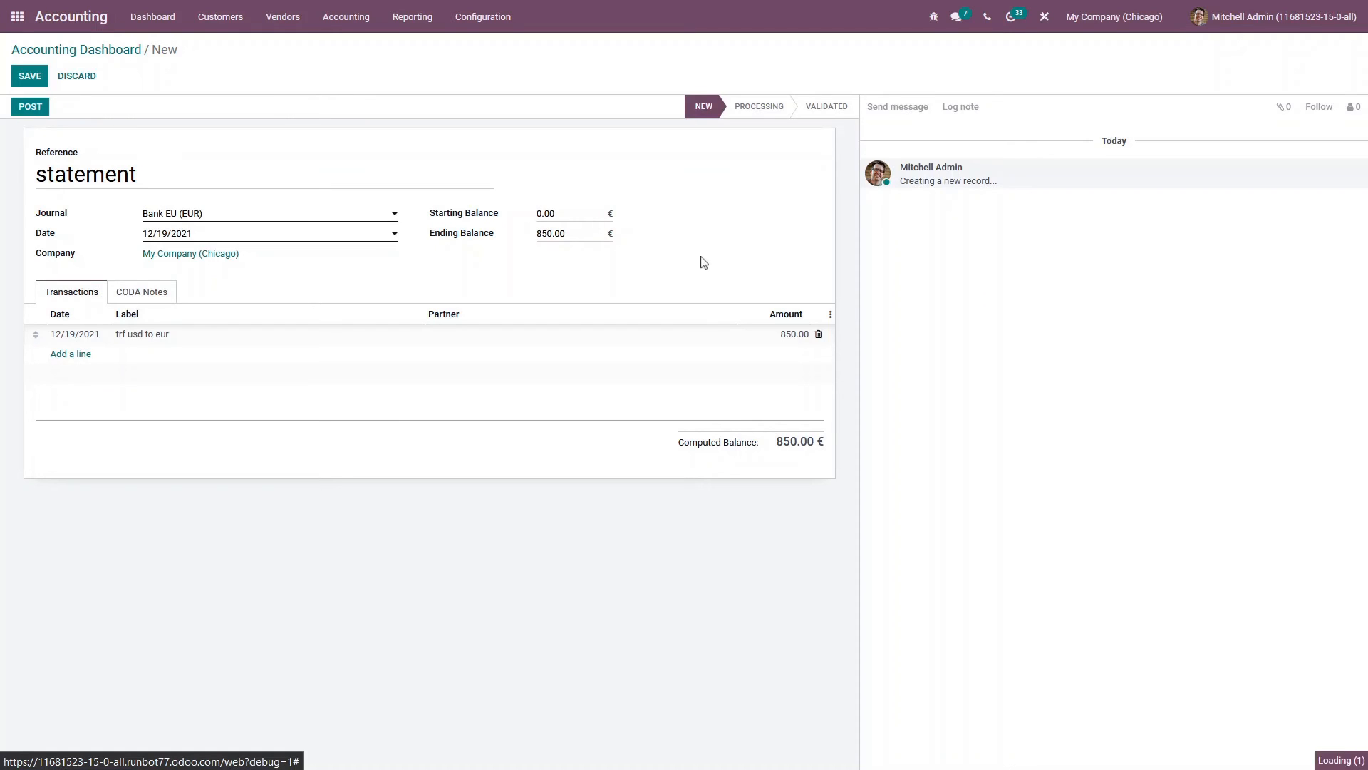
{"action": "left_click", "coordinate": [30, 78]}
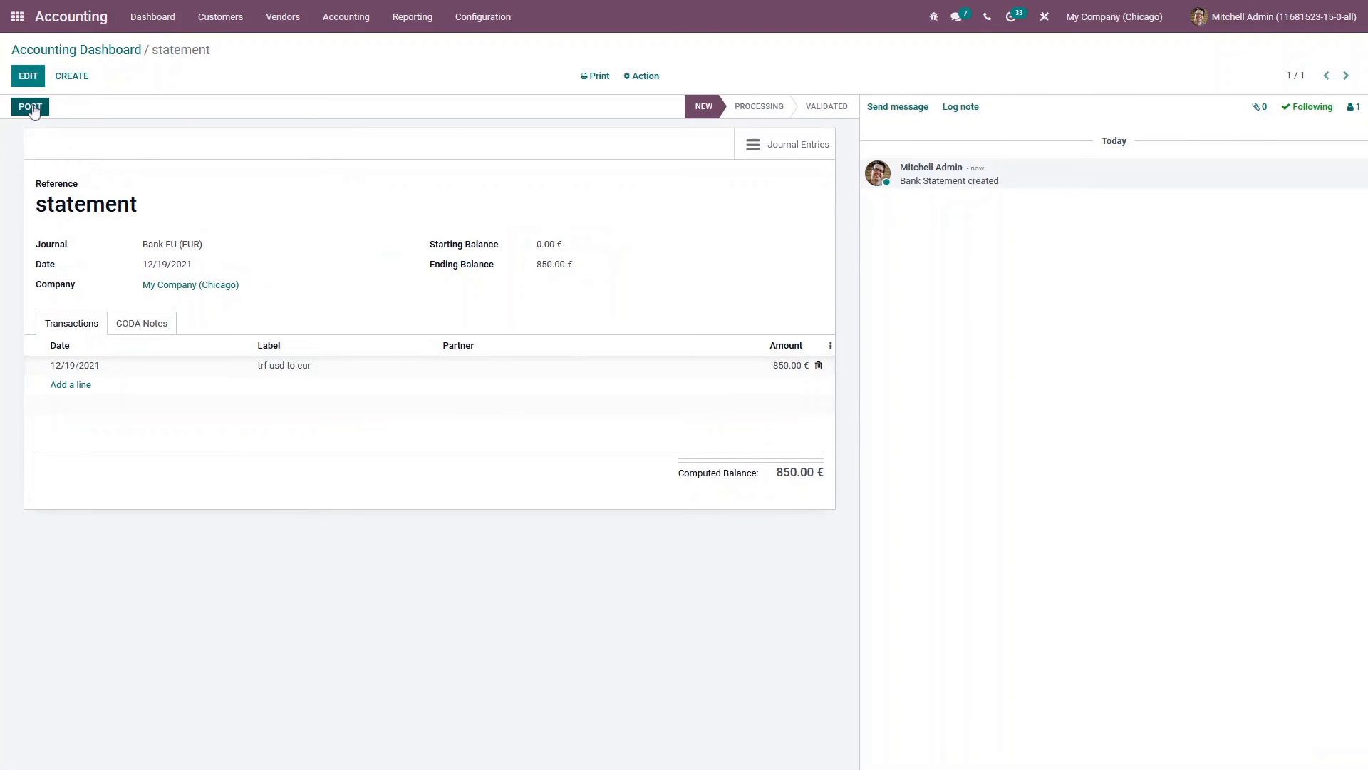
Post the Bank EU statement and match its line with the BNK2/2021/12/0001 transfer entry
{"action": "left_click", "coordinate": [31, 106]}
{"action": "left_click", "coordinate": [37, 107]}
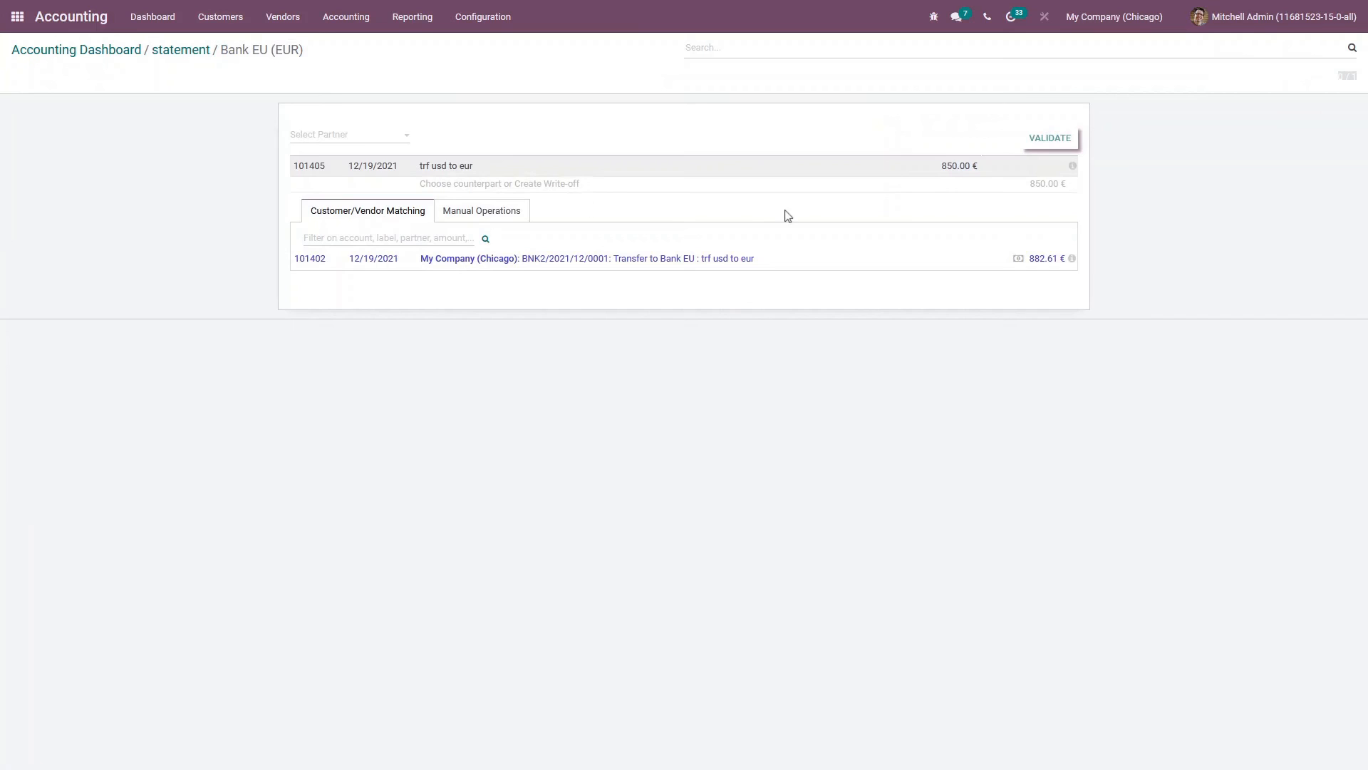
{"action": "left_click", "coordinate": [728, 264]}
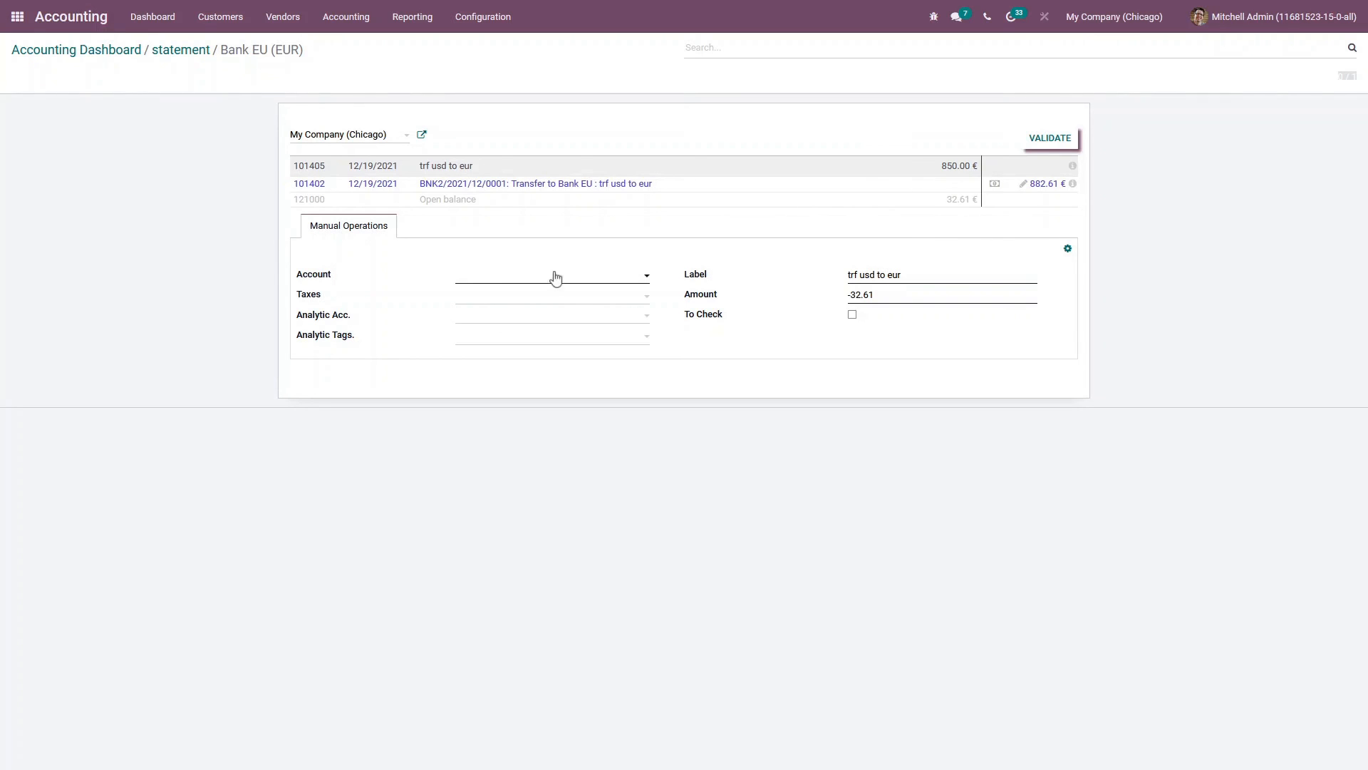
Book the remaining open balance to account 620000 Bank Fees and validate the reconciliation
{"action": "left_click", "coordinate": [488, 278]}
{"action": "type", "text": "b"}
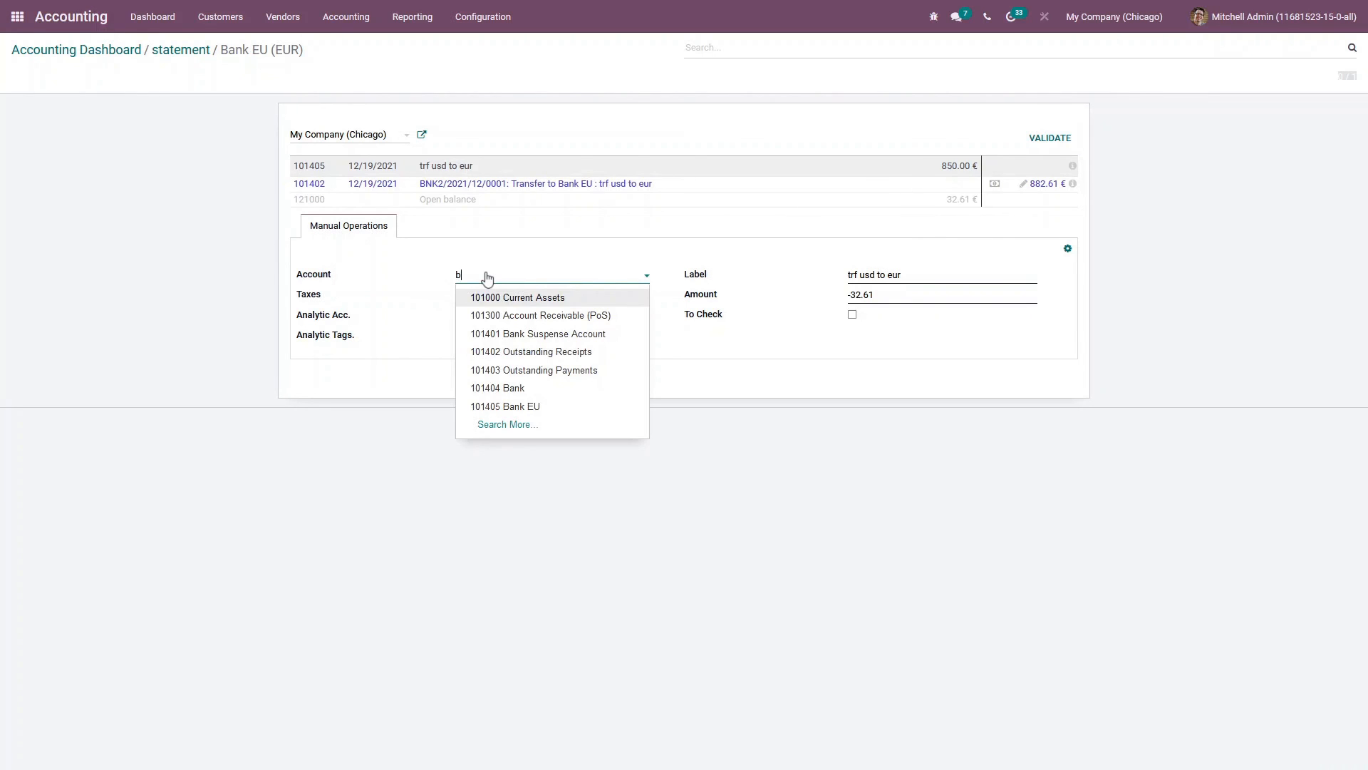
{"action": "type", "text": "ank"}
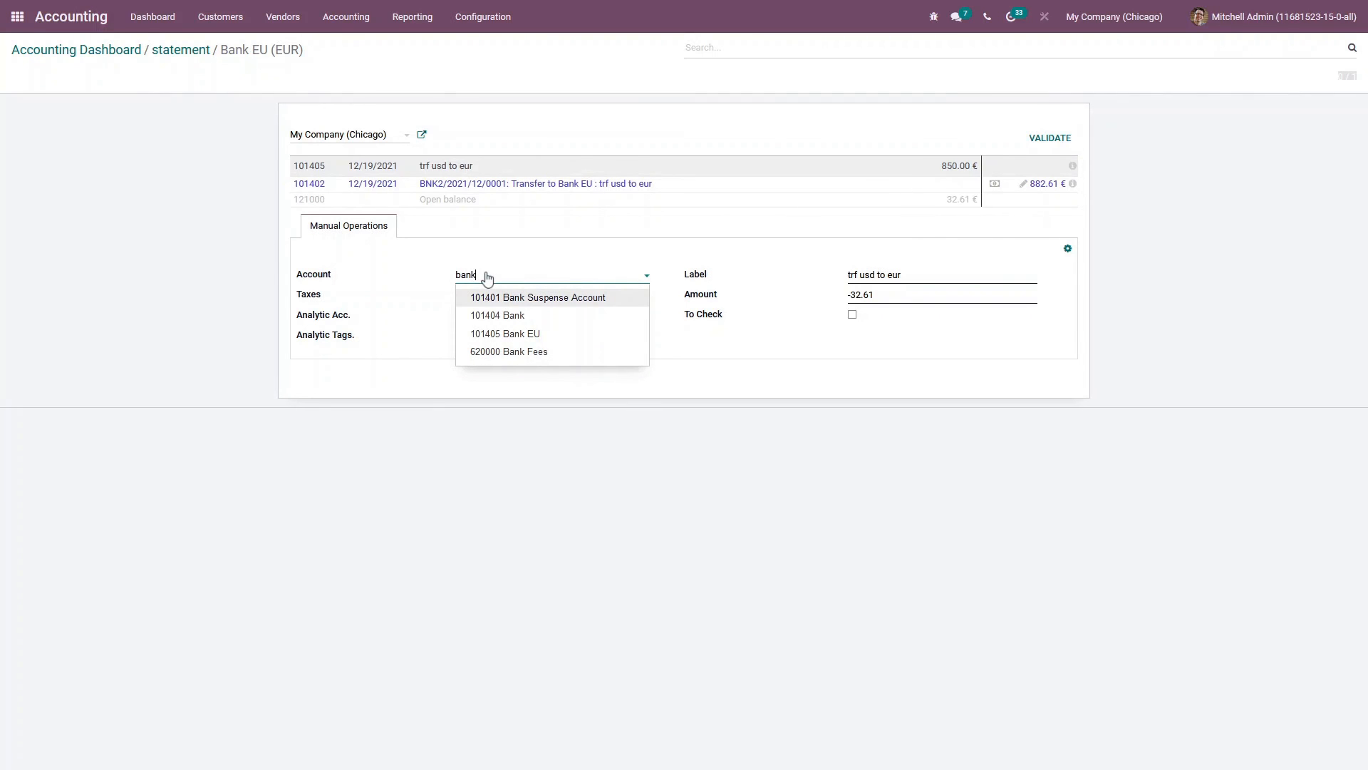
{"action": "left_click", "coordinate": [533, 352]}
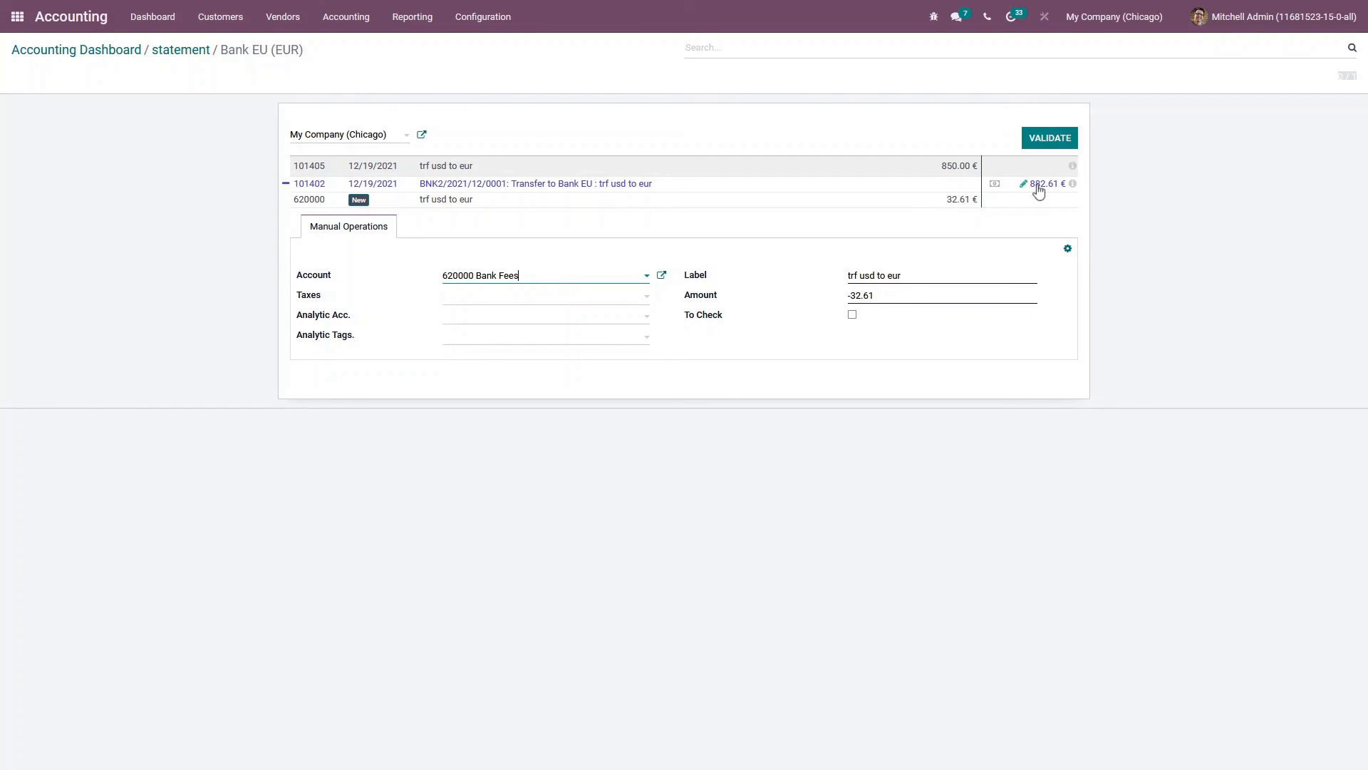
{"action": "left_click", "coordinate": [1052, 139]}
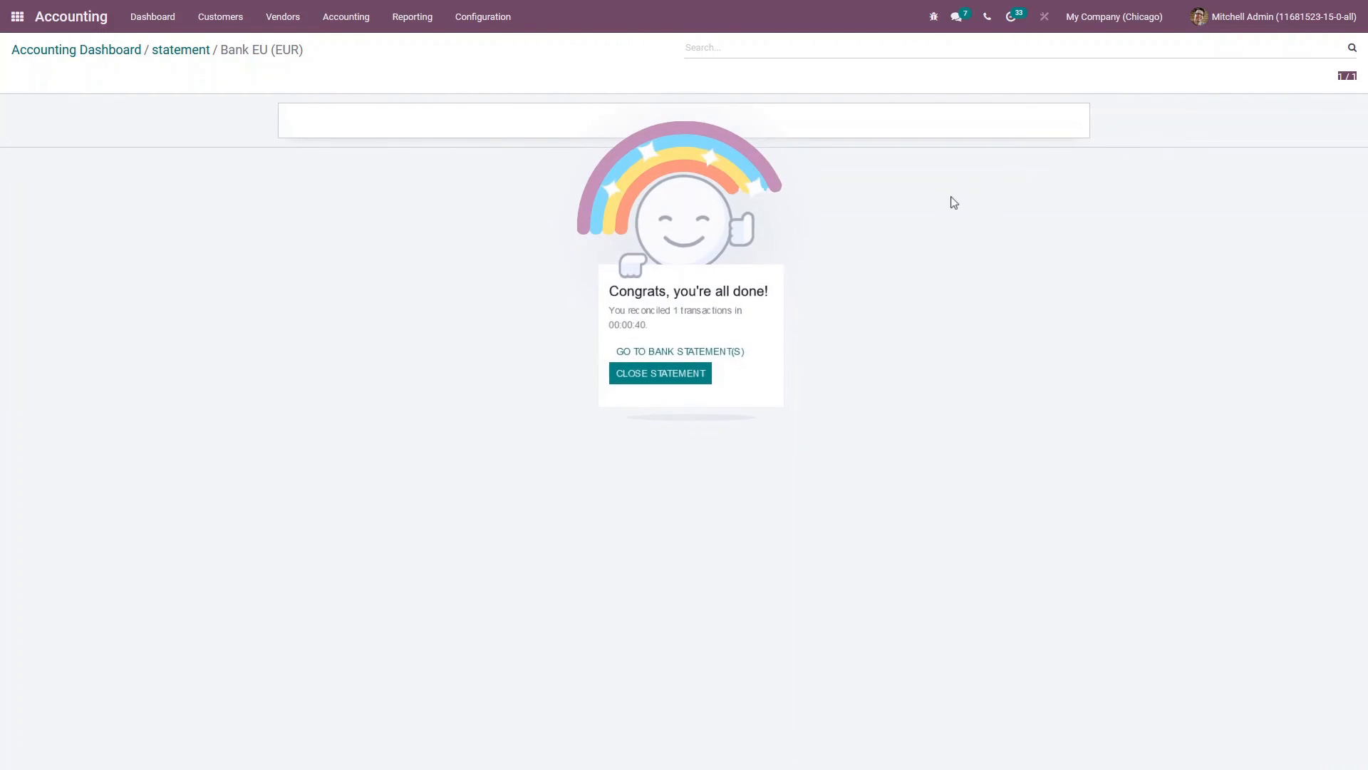
Return to the Accounting dashboard to review the bank journal balances
{"action": "left_click", "coordinate": [66, 17]}
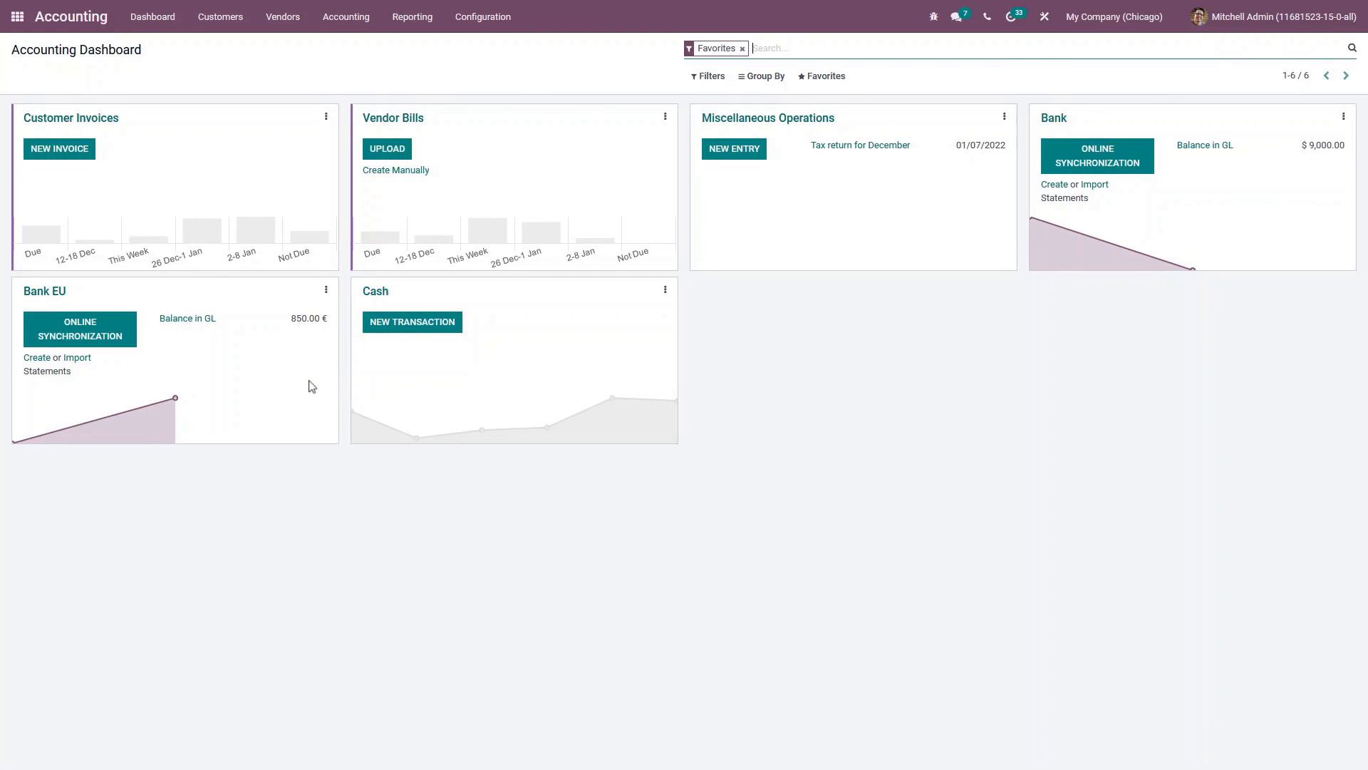
{"action": "mouse_move", "coordinate": [316, 396]}
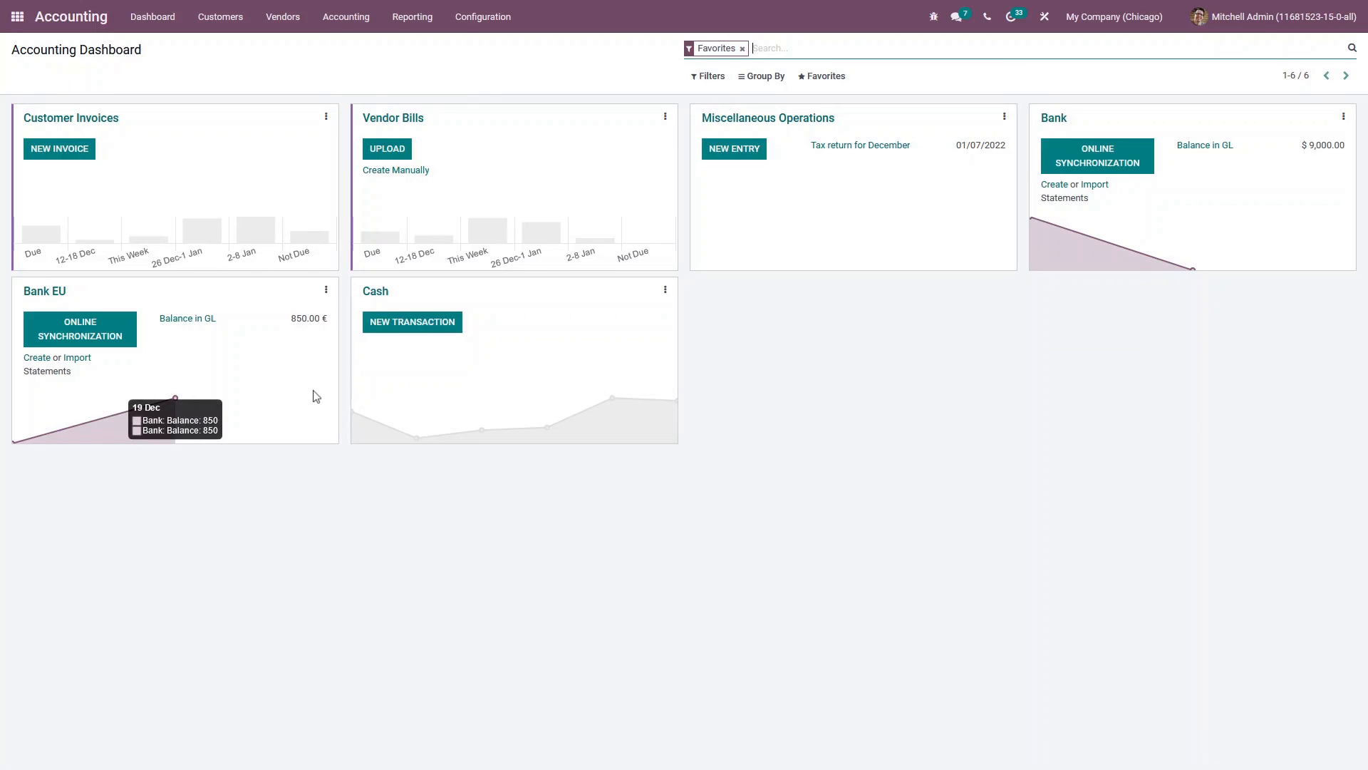